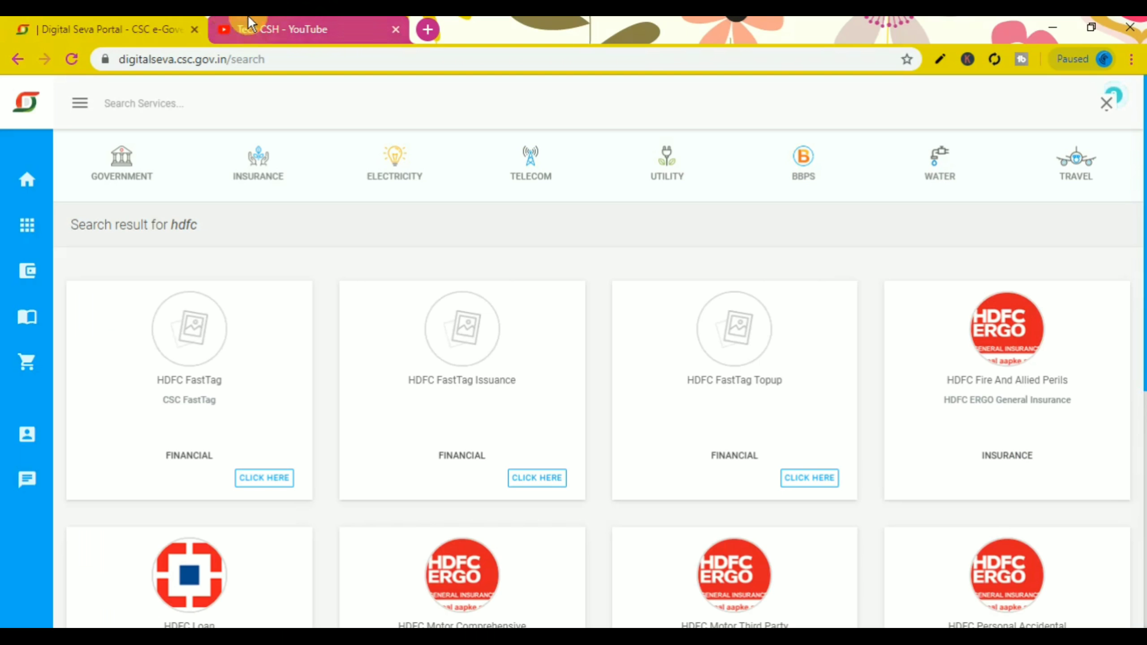
click(253, 29)
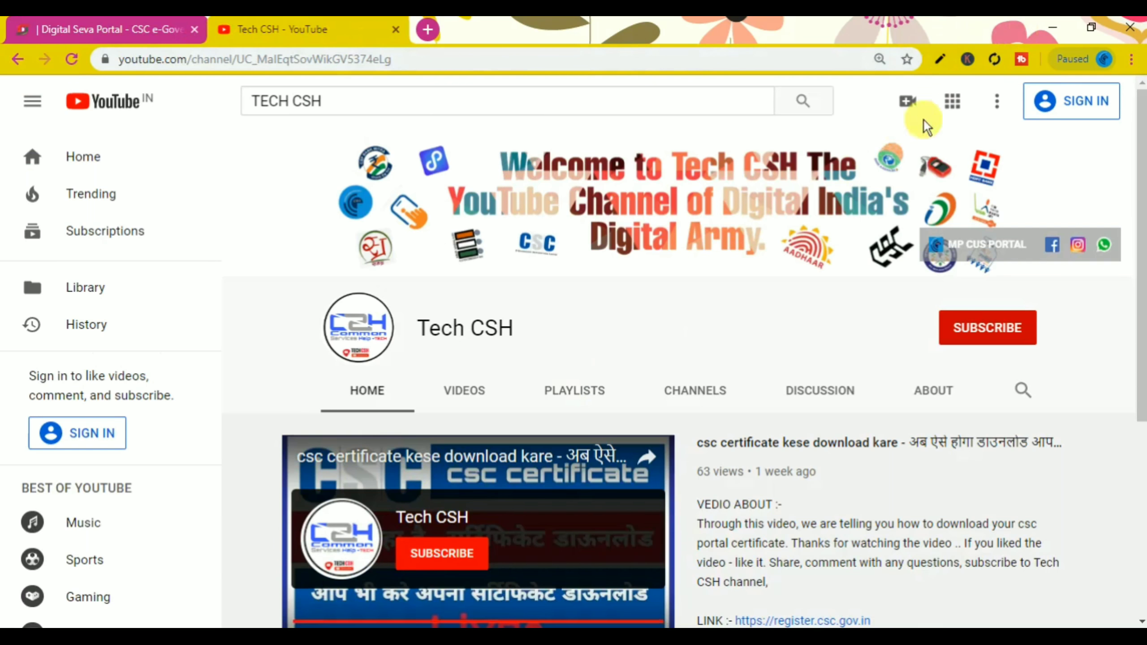
click(1048, 26)
right_click(813, 94)
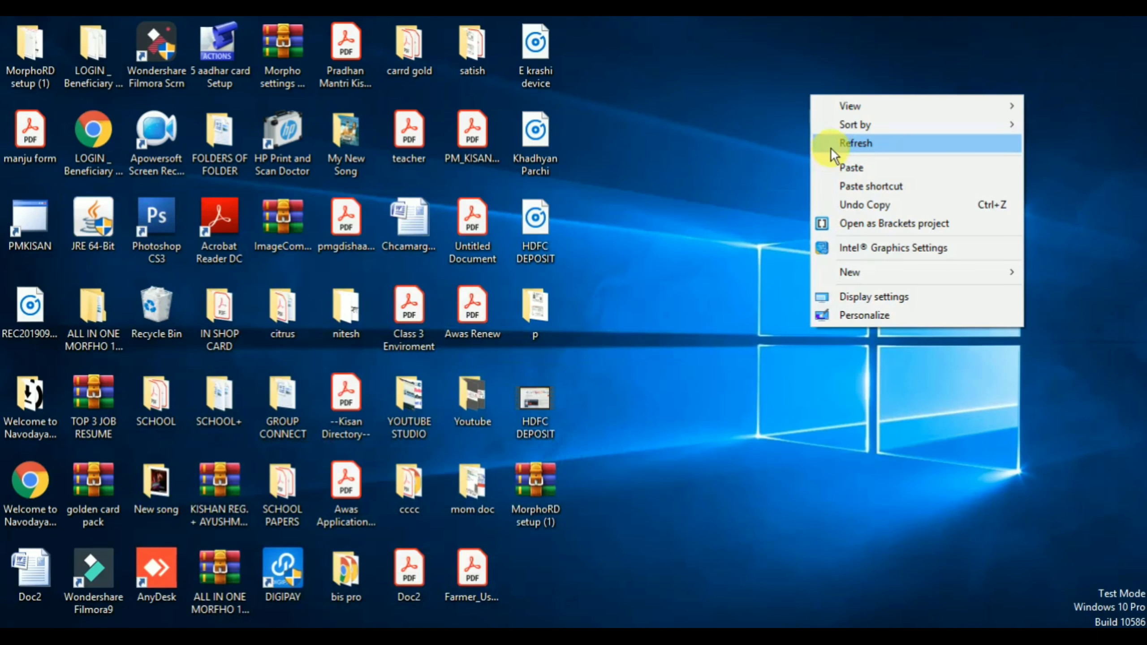
click(830, 147)
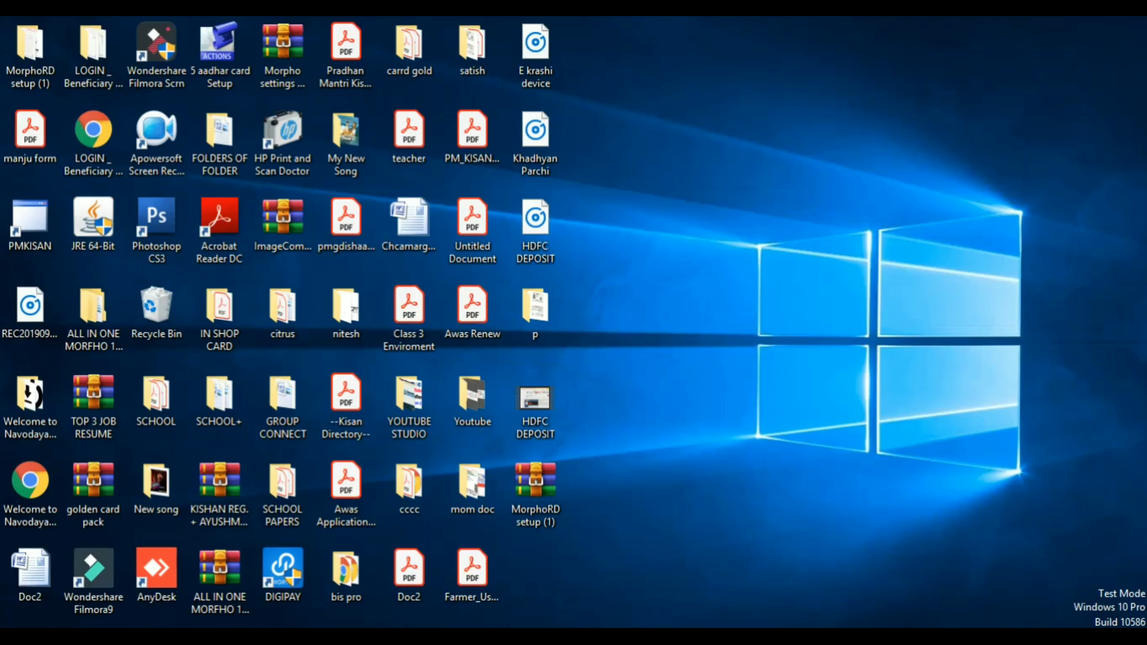
key(alt+Tab)
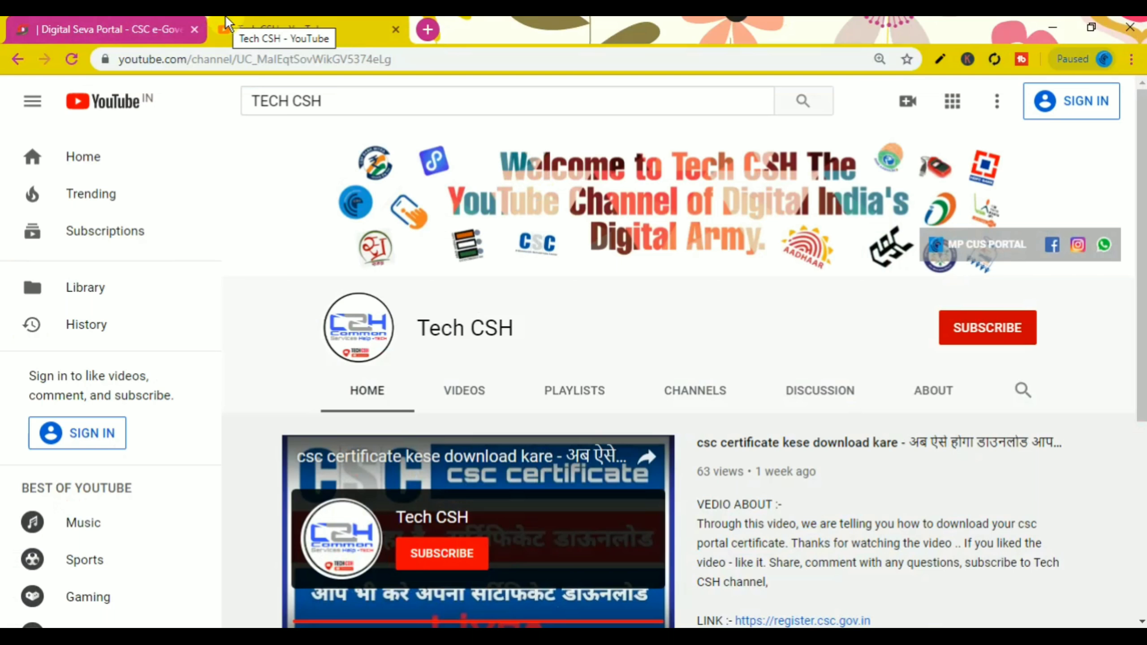
Step: Open Control Panel's list of installed programs for uninstalling
key(super)
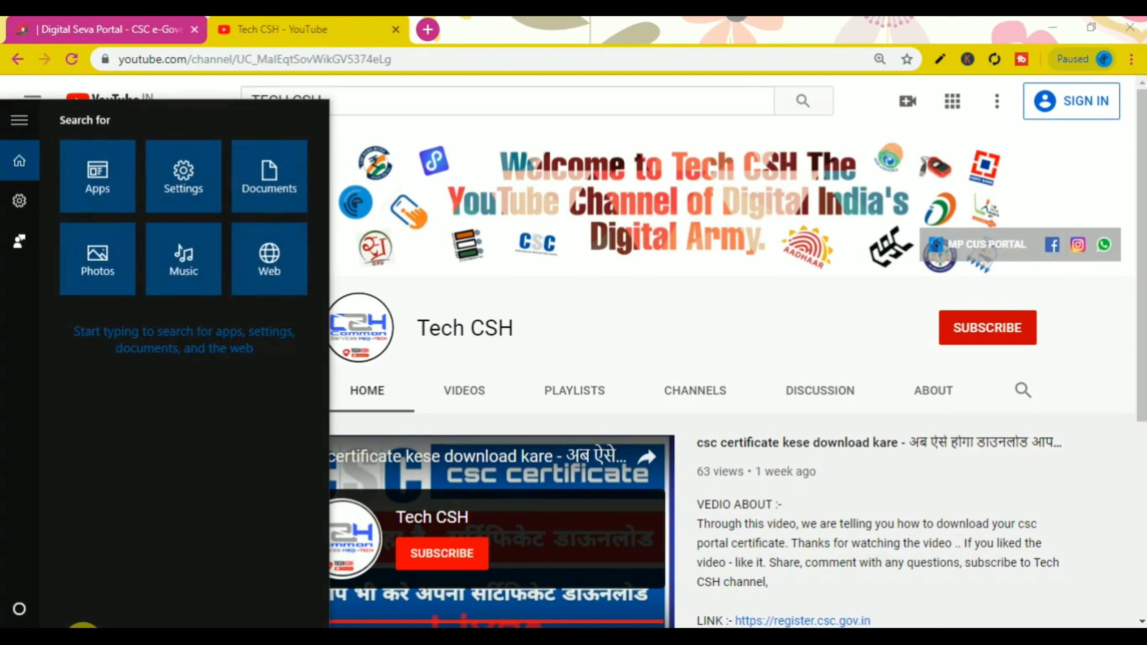
text(contr)
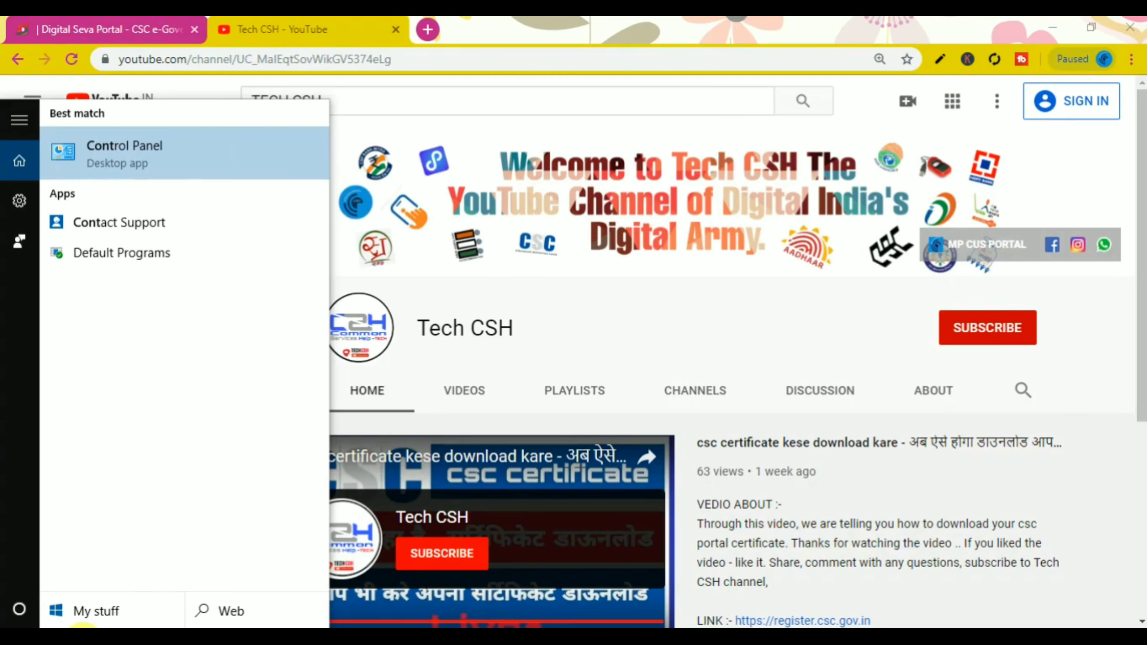
key(Return)
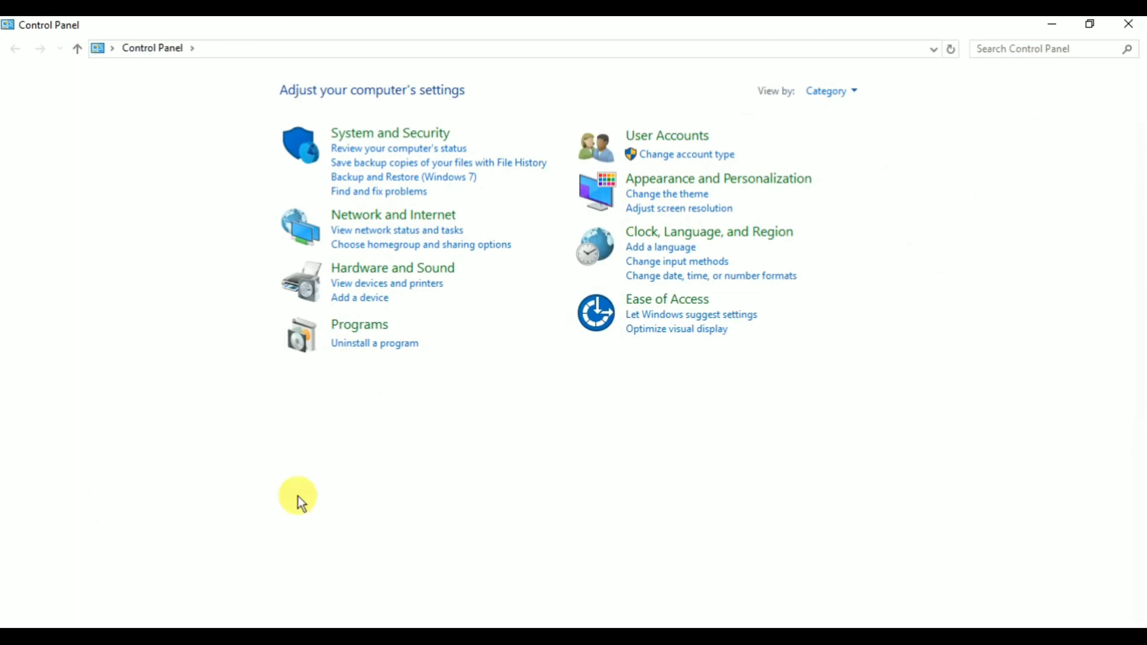
click(386, 344)
Step: Uninstall Morpho RD Service Driver version 2.0.1.15 with all of its components
scroll(256, 301, down, 5)
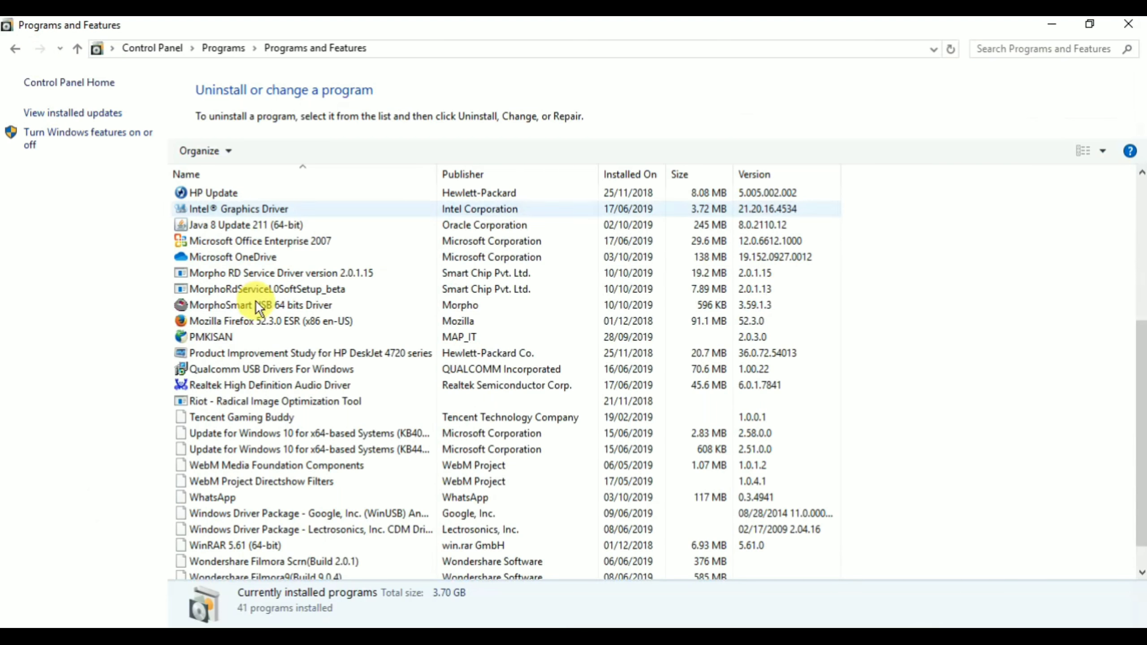
scroll(231, 390, down, 1)
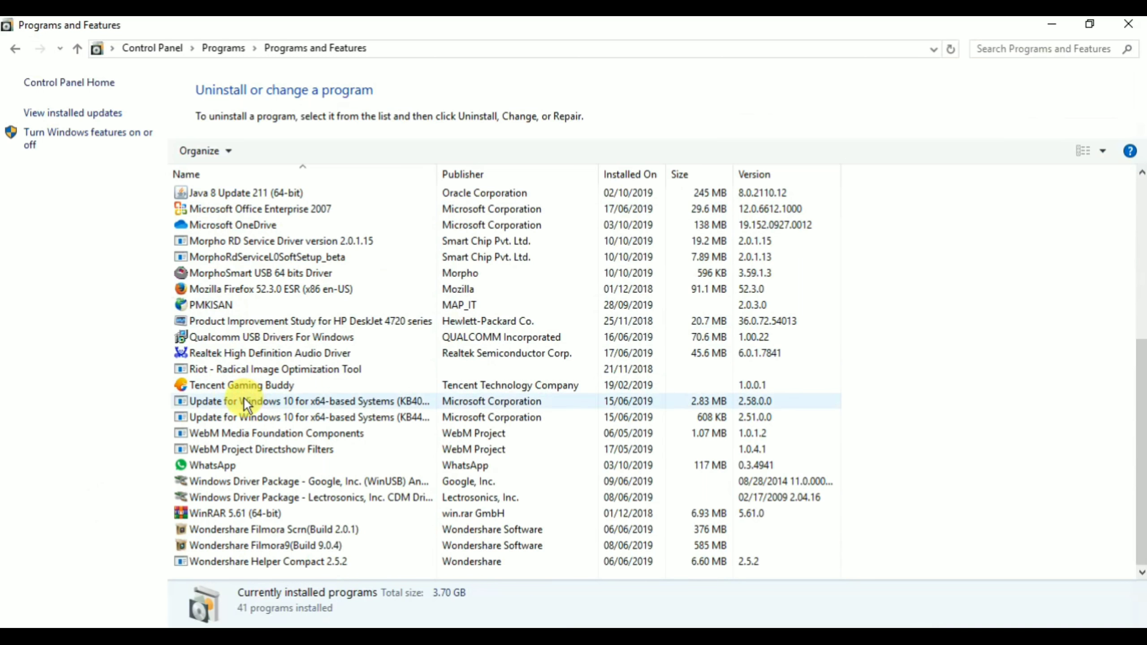
click(282, 241)
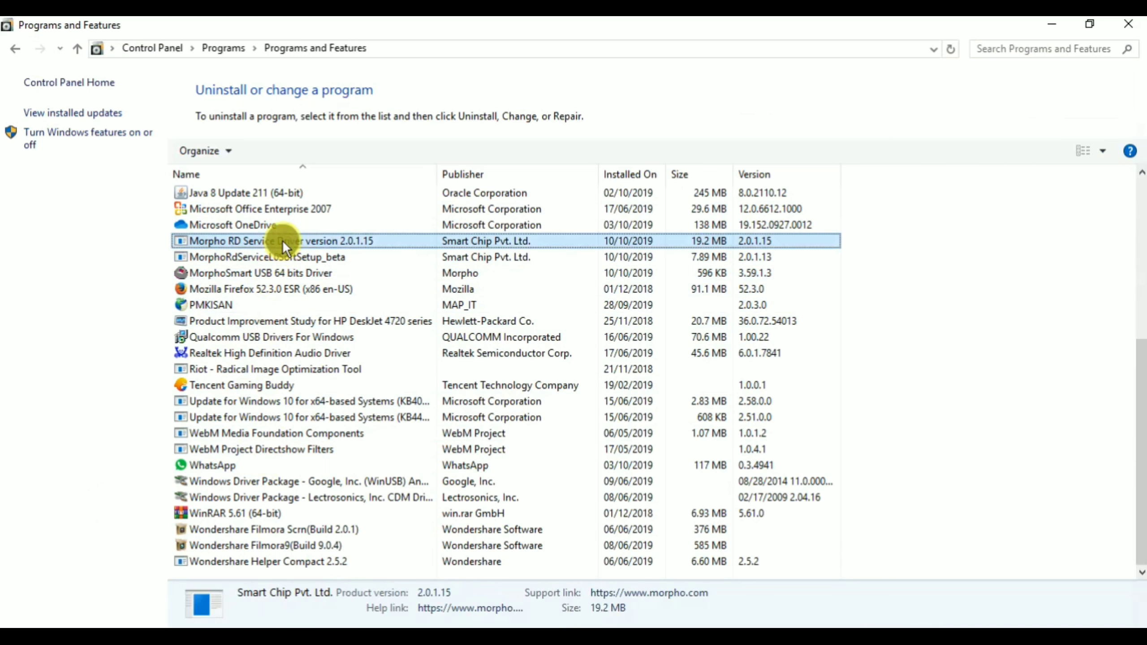
right_click(284, 241)
click(327, 254)
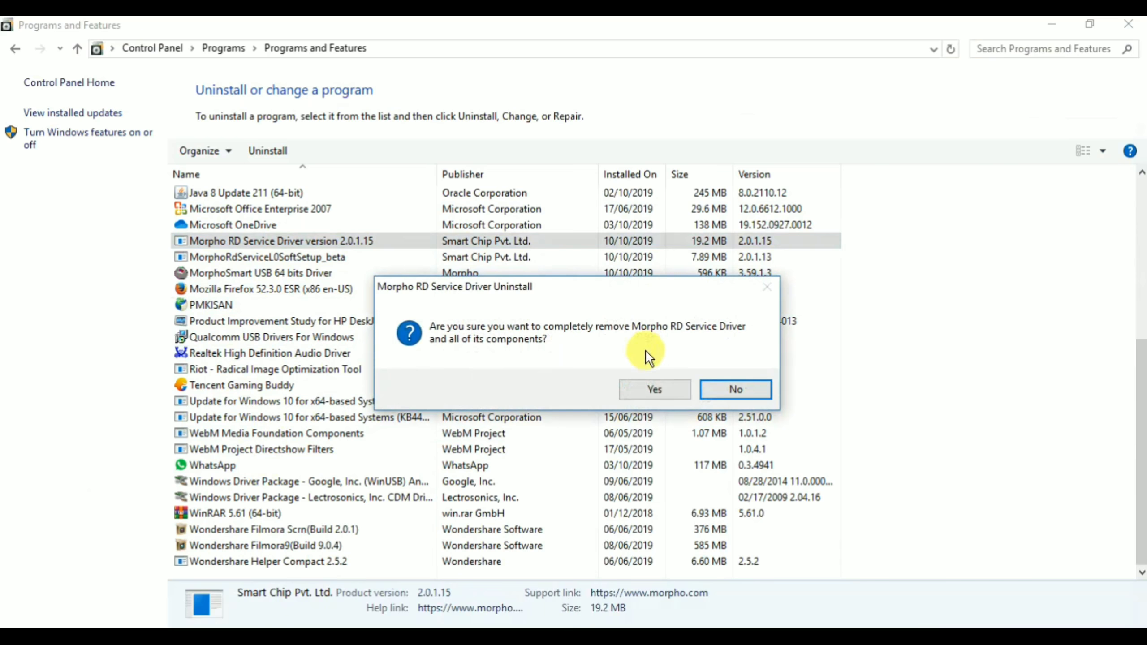
click(654, 390)
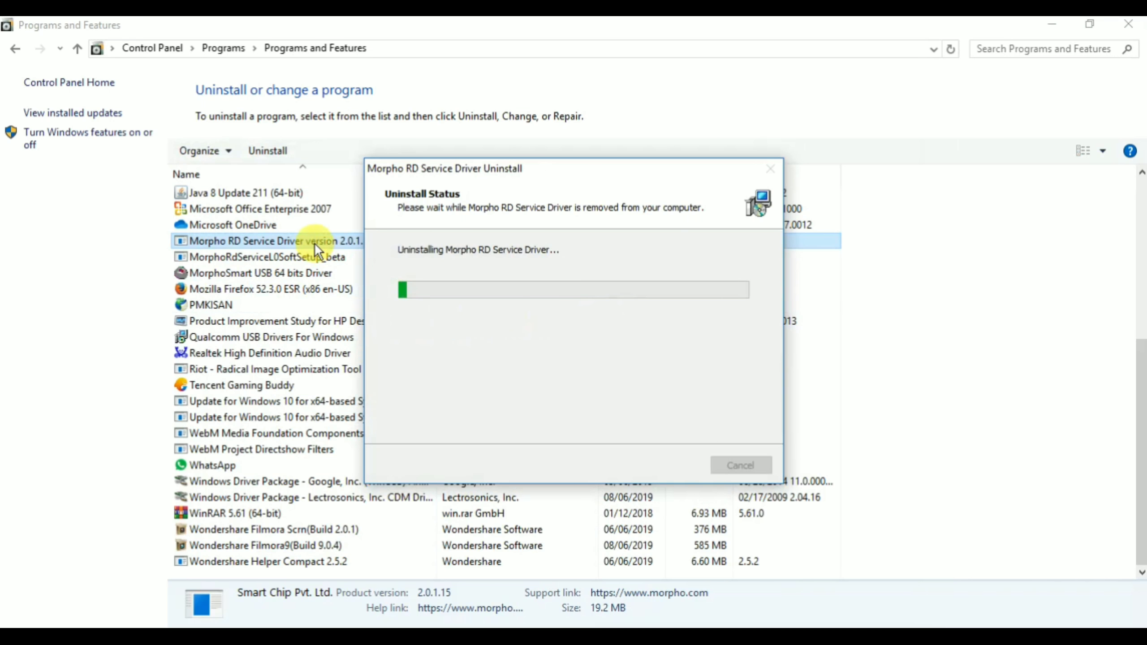
click(226, 256)
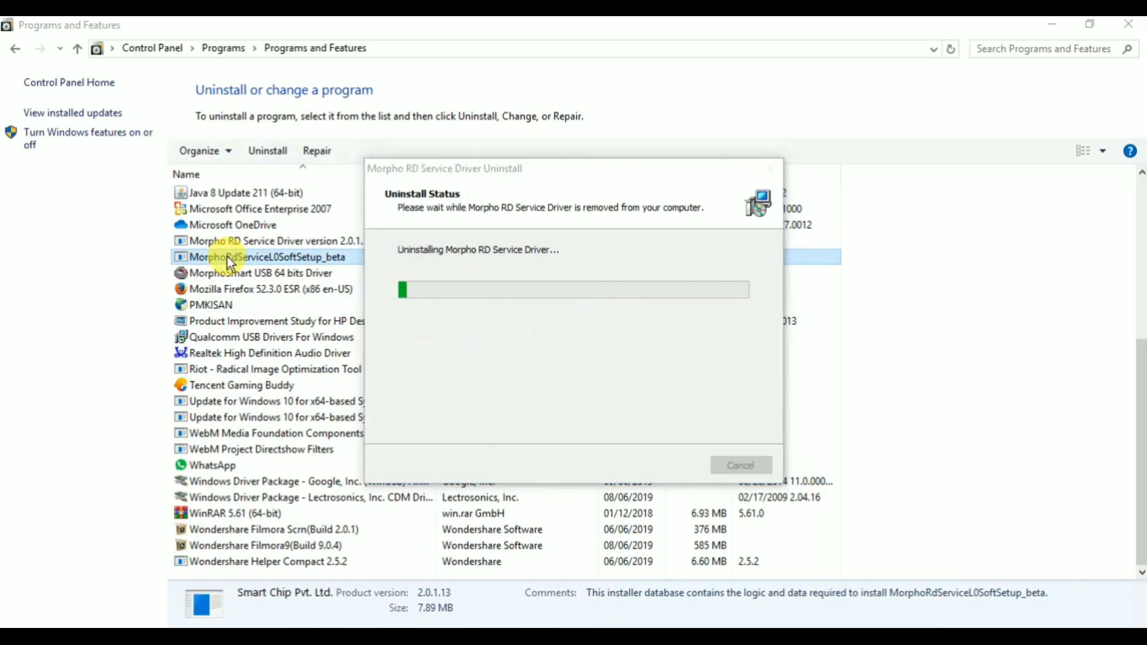
click(215, 274)
click(238, 244)
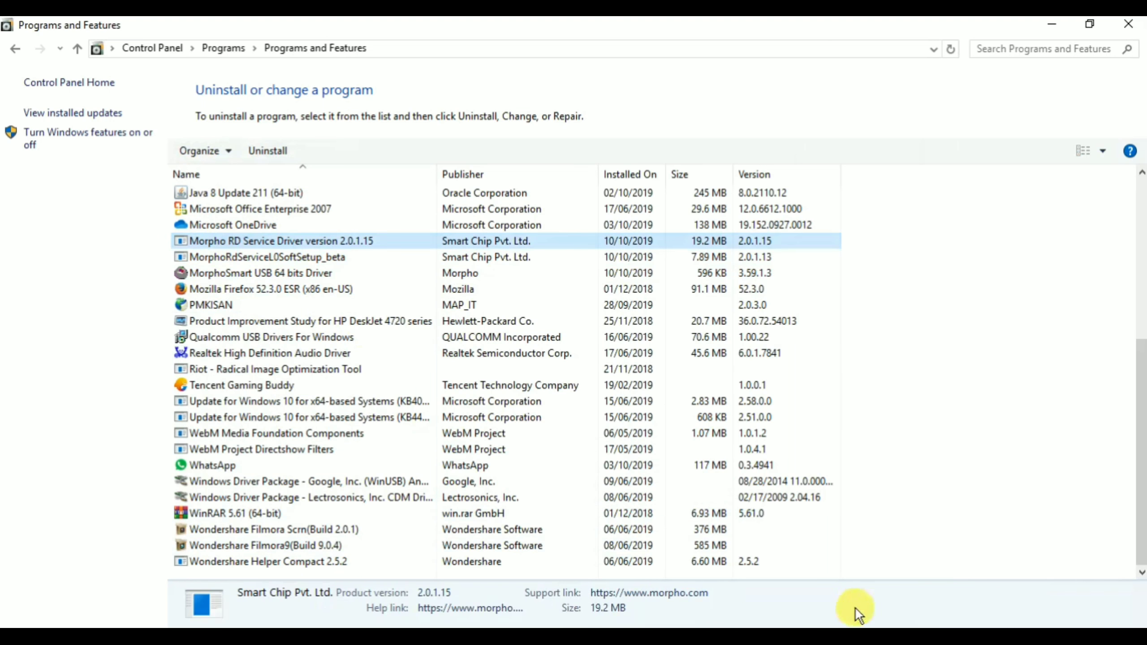
click(697, 389)
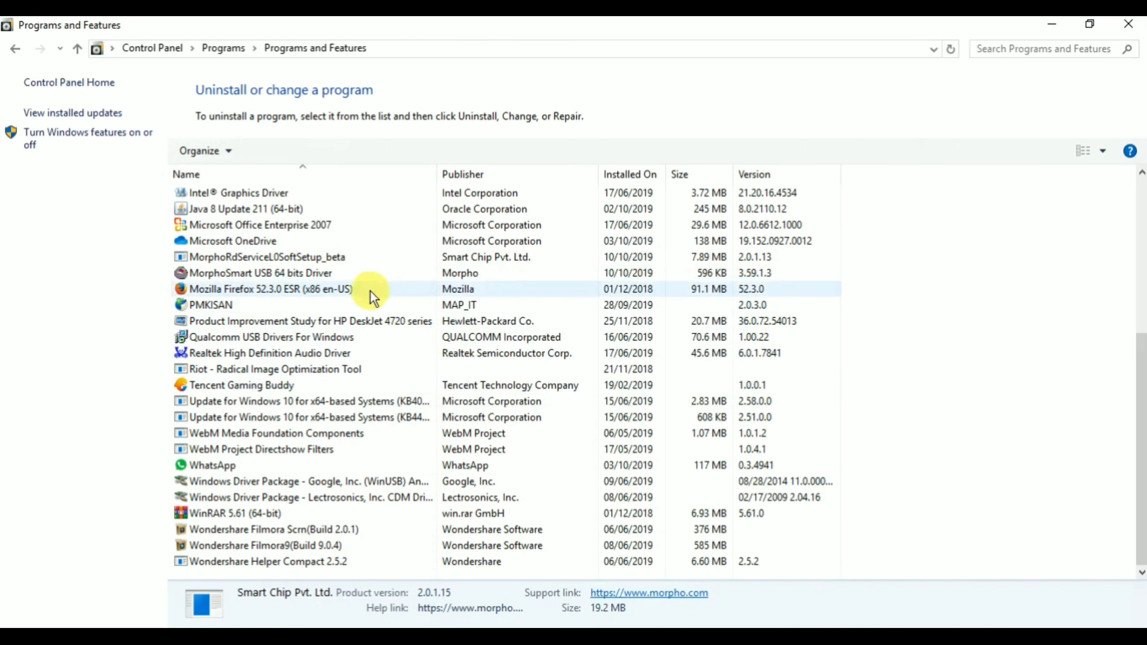
Step: Uninstall the MorphoRdServiceL0SoftSetup_beta program
click(360, 259)
right_click(361, 259)
click(389, 270)
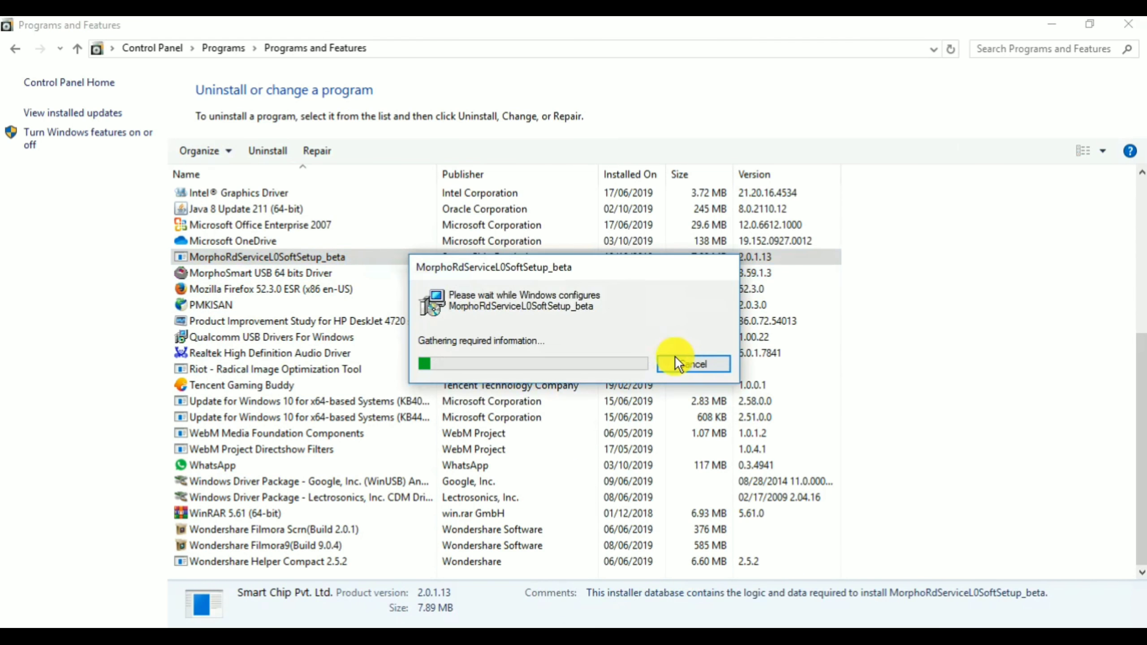
Step: Remove MorphoSmart USB 64 bits Driver, check the list for other Morpho entries, and close the installed programs window
right_click(285, 275)
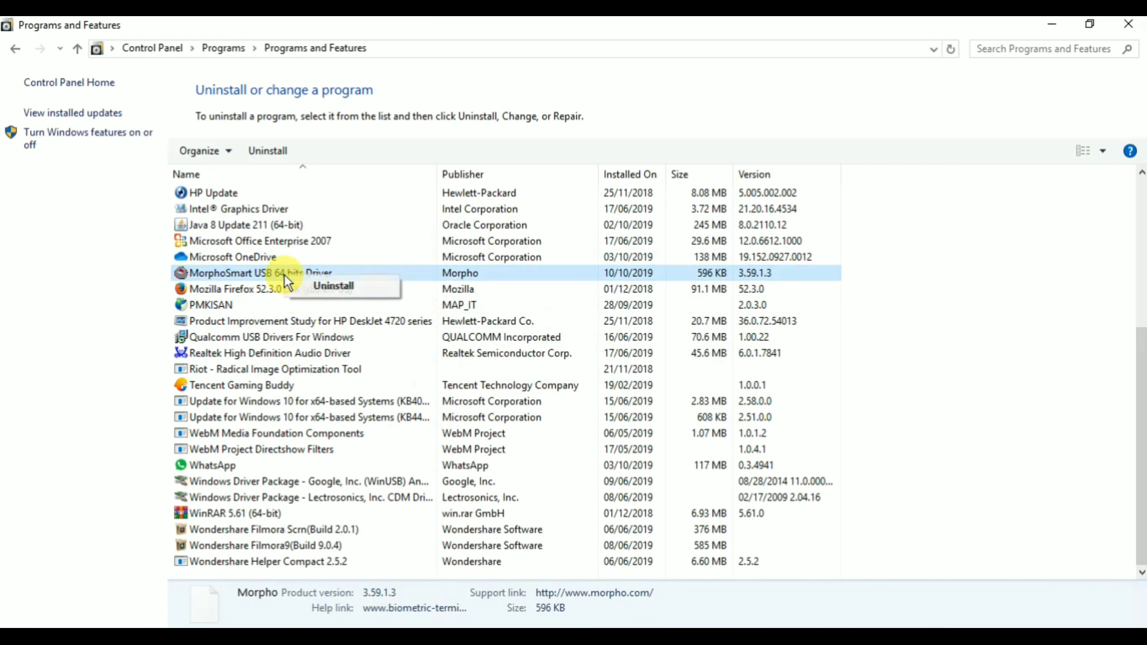
click(300, 285)
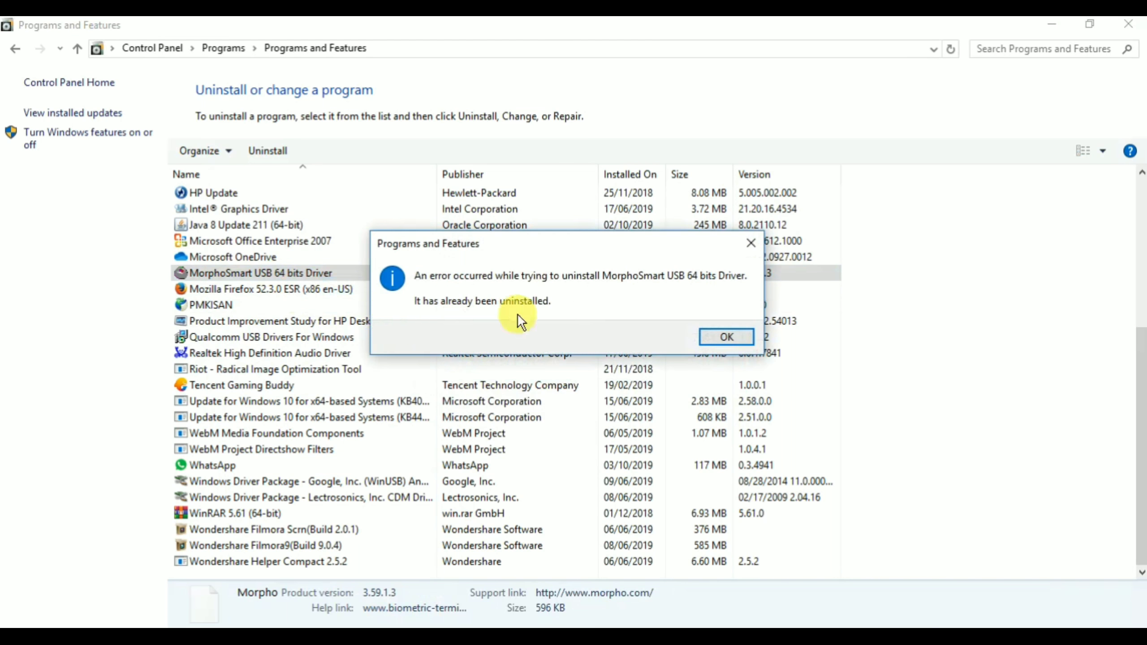
click(727, 336)
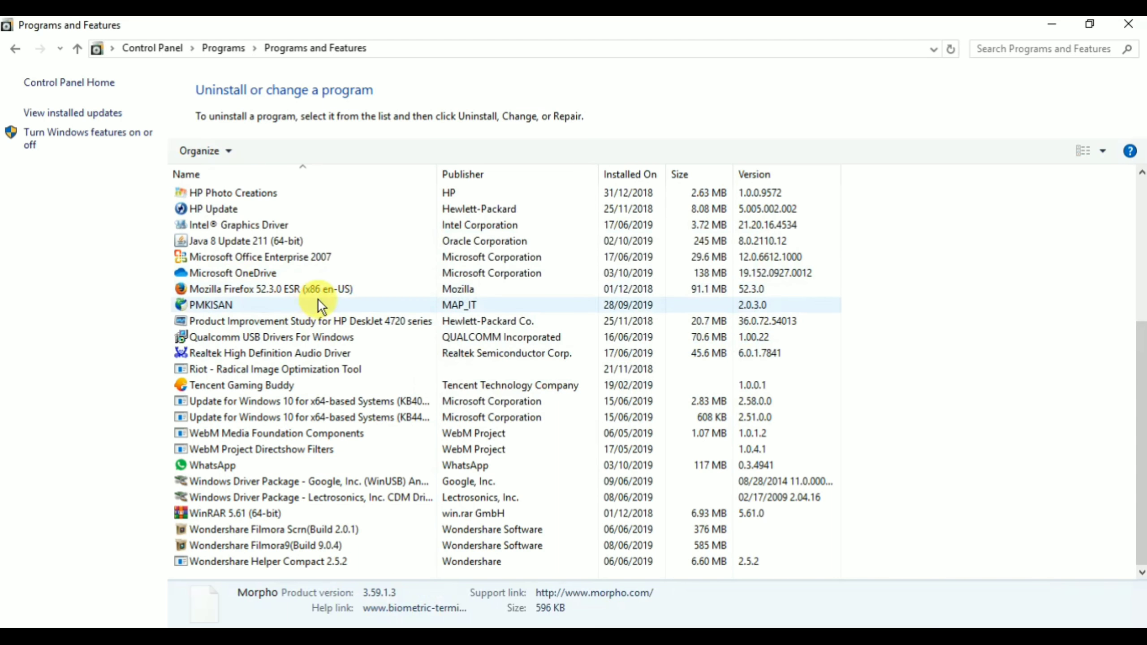
scroll(318, 300, up, 1)
scroll(387, 371, up, 4)
scroll(454, 350, down, 5)
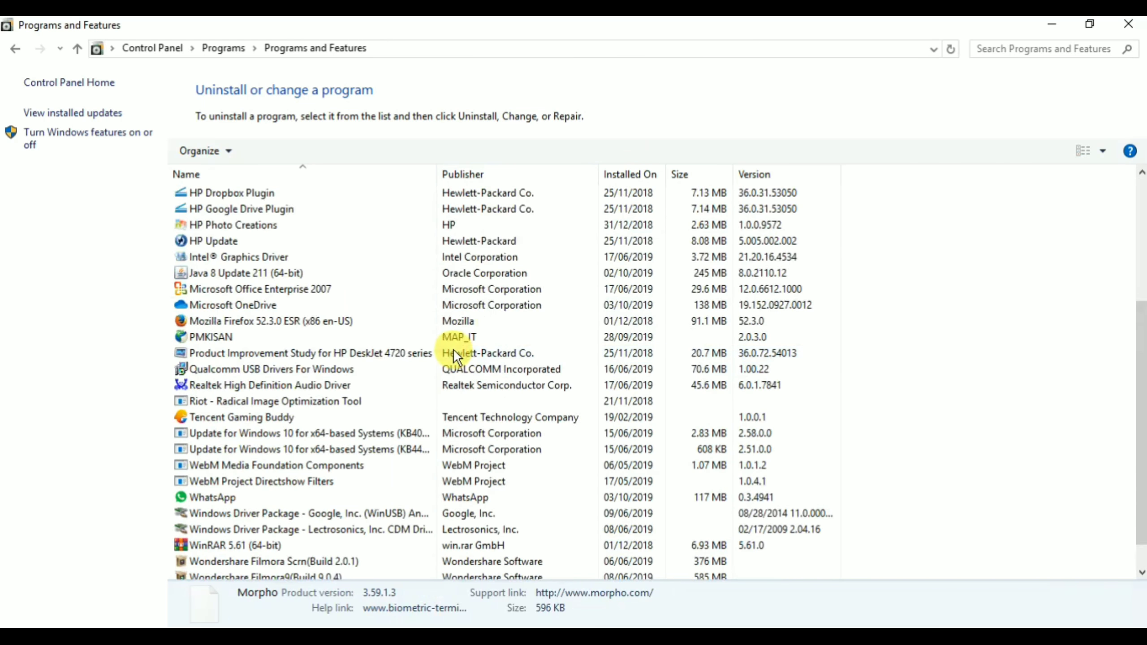
click(1128, 24)
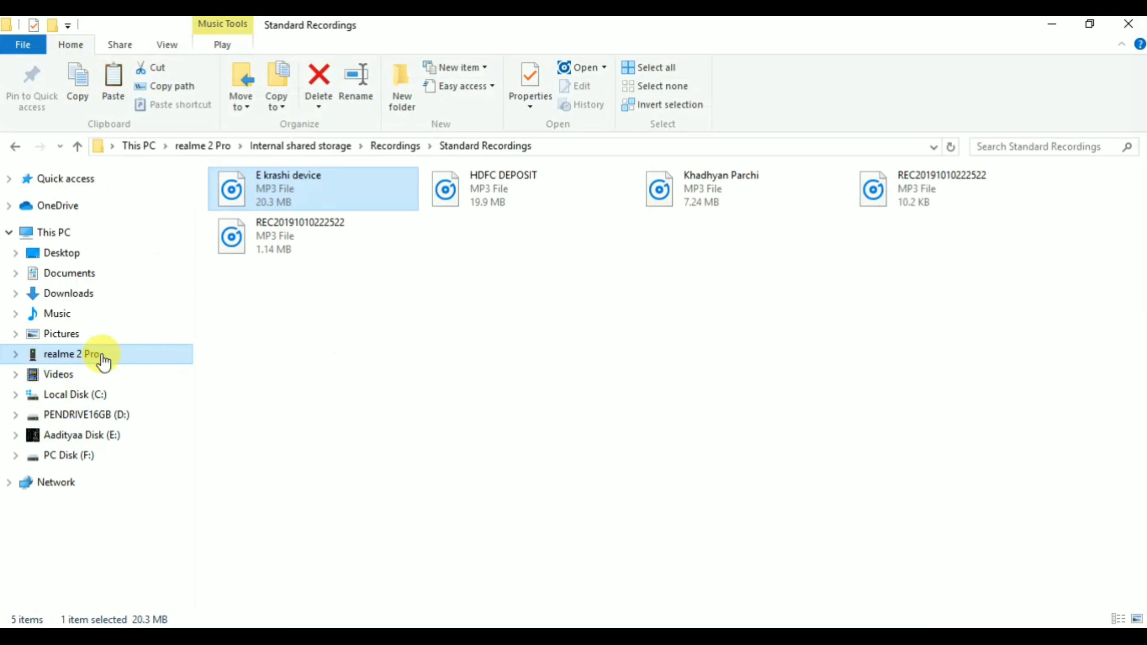
Step: Permanently delete the MORPHORDLOG folder from Local Disk (C:) and close the window
click(93, 395)
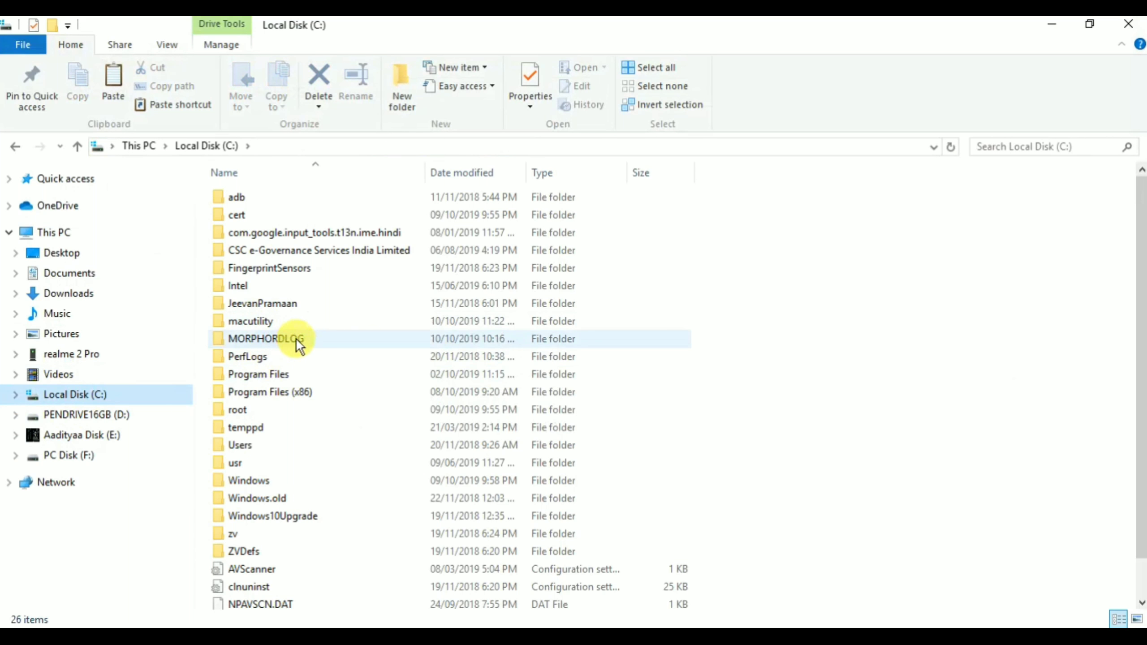
click(347, 334)
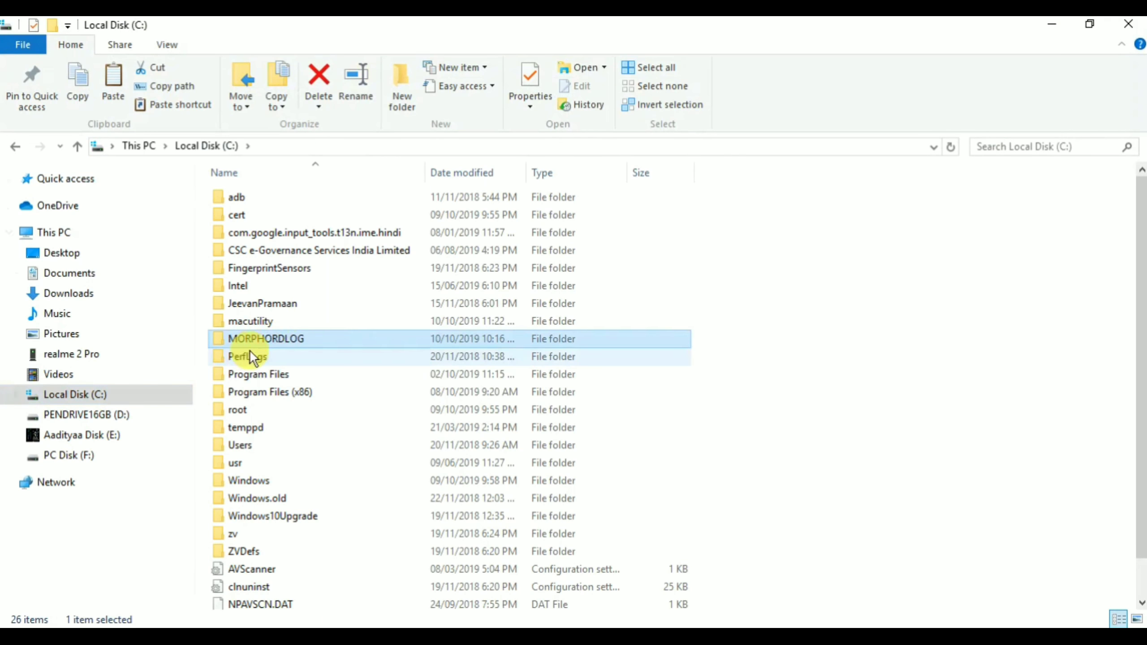
mouse_move(301, 350)
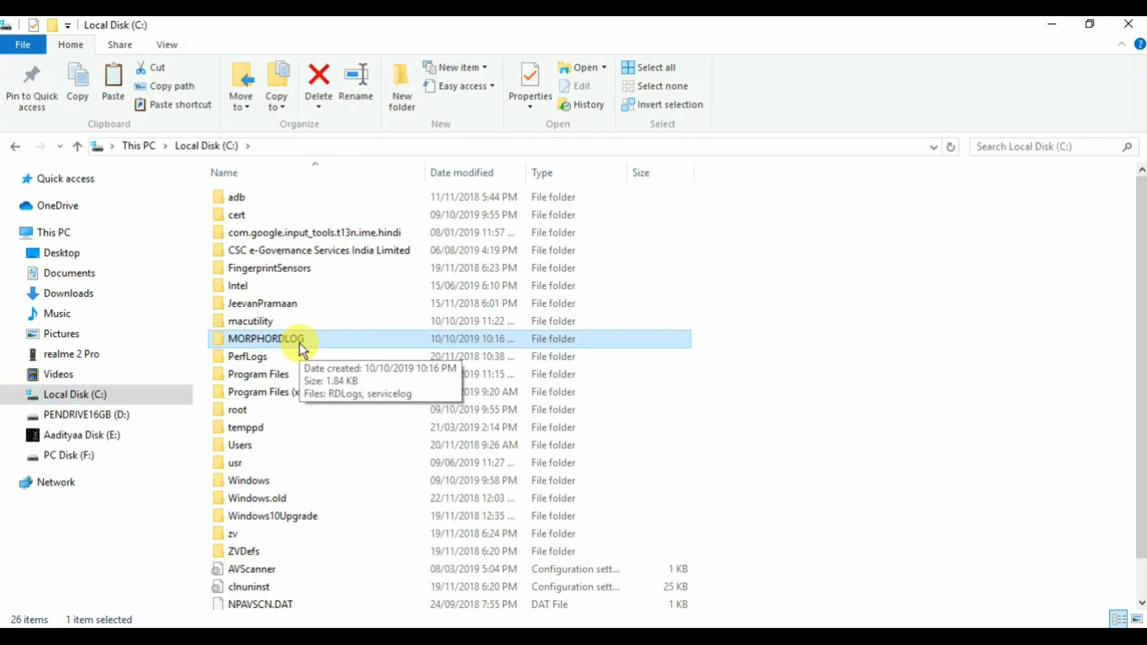
key(shift+Delete)
key(Return)
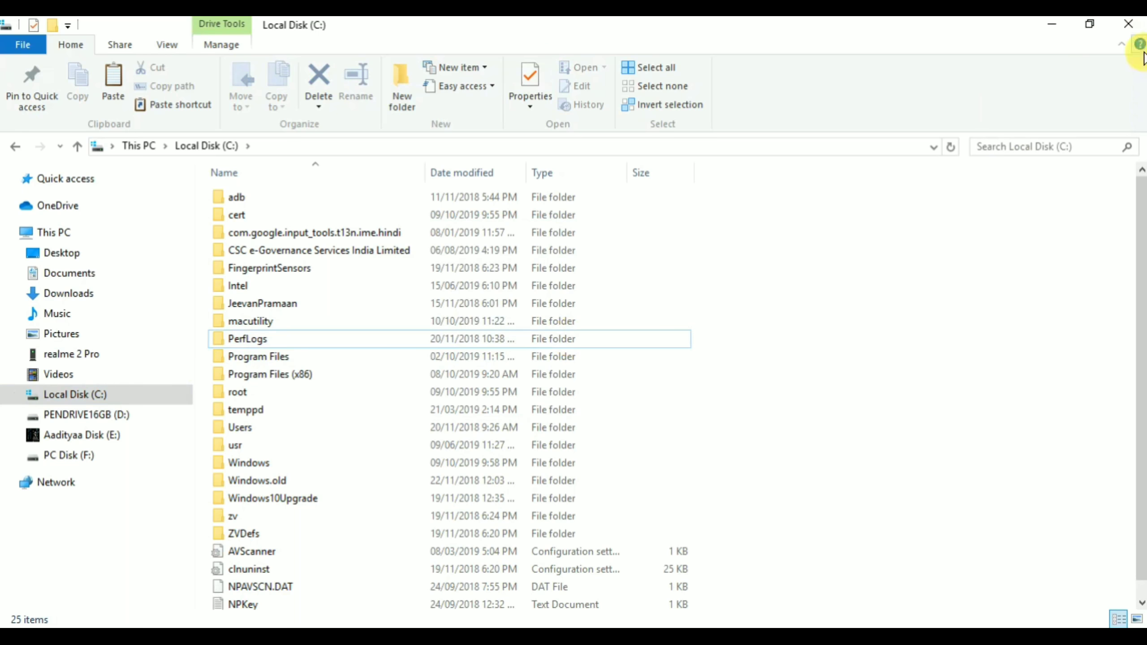
click(1142, 23)
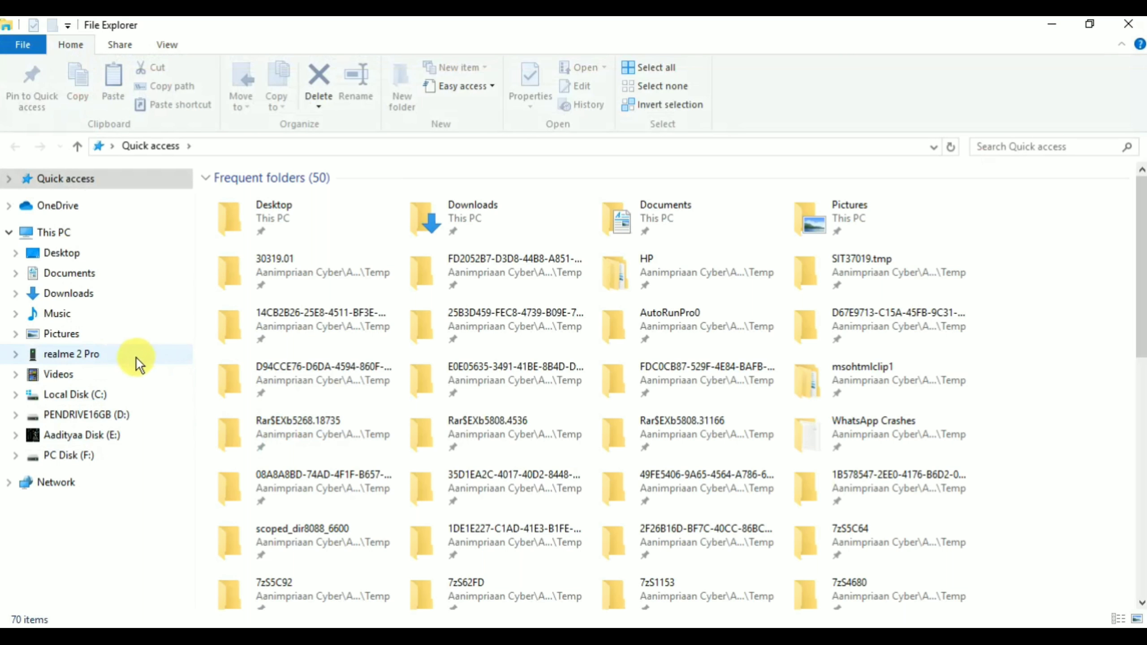
Step: Search the realme 2 Pro's internal shared storage for "SOFT" and clear the search
click(133, 353)
double_click(314, 198)
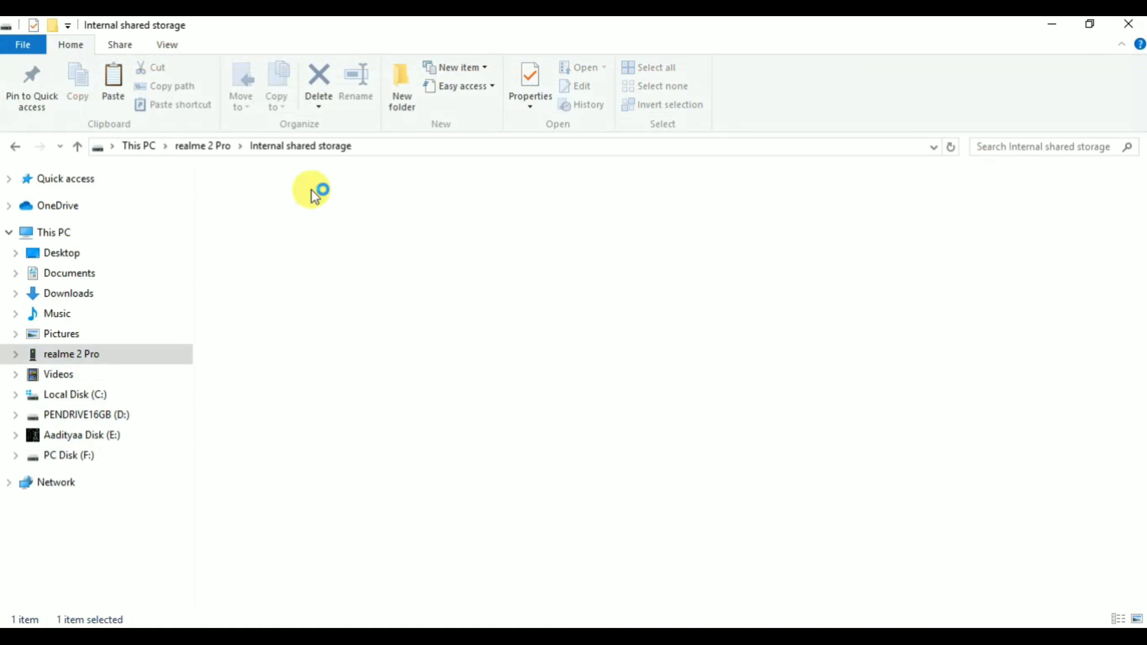
click(997, 146)
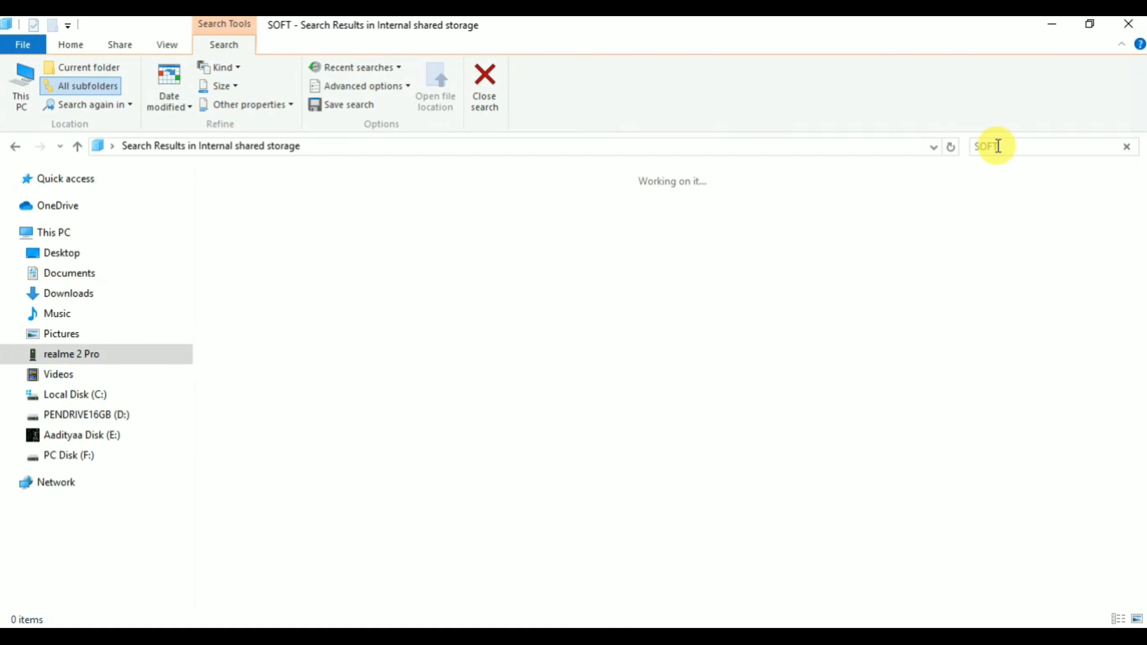
key(BackSpace)
key(BackSpace)
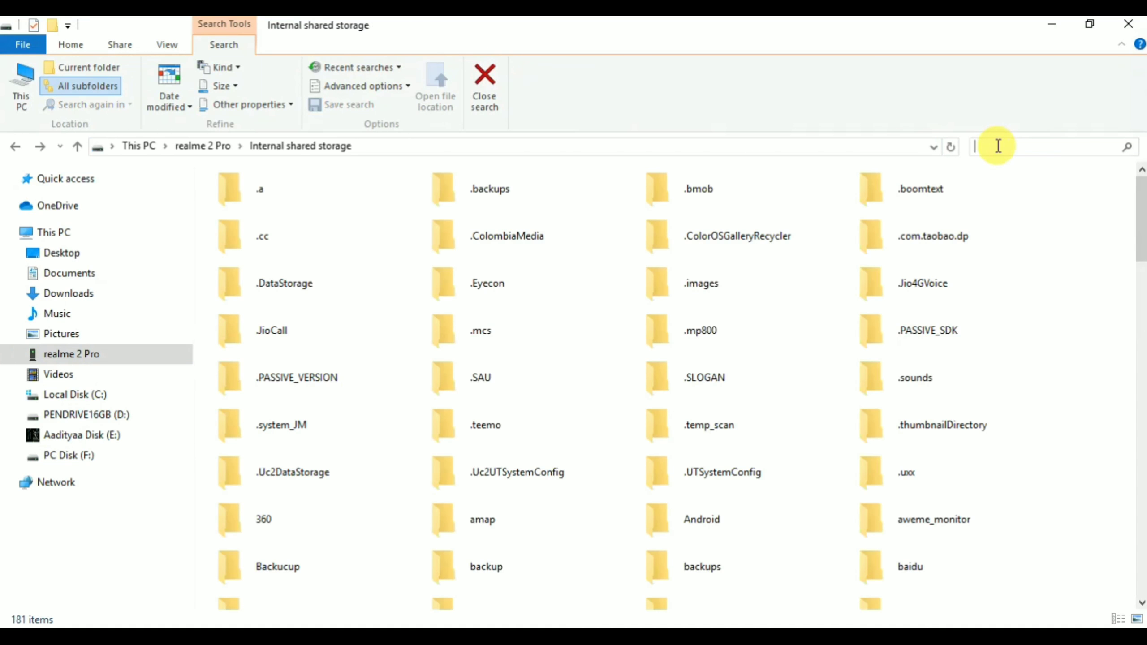
Step: Search the phone's internal shared storage for "Onli" and for "my s"
text(Onli)
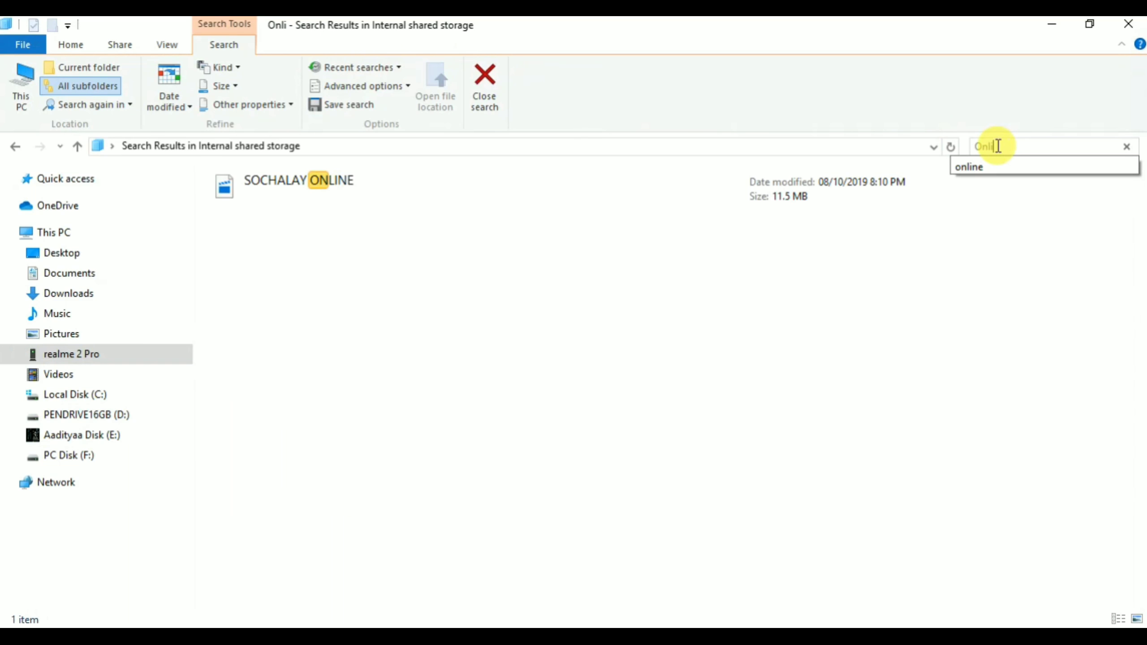
key(BackSpace)
key(BackSpace)
key(BackSpace)
key(BackSpace)
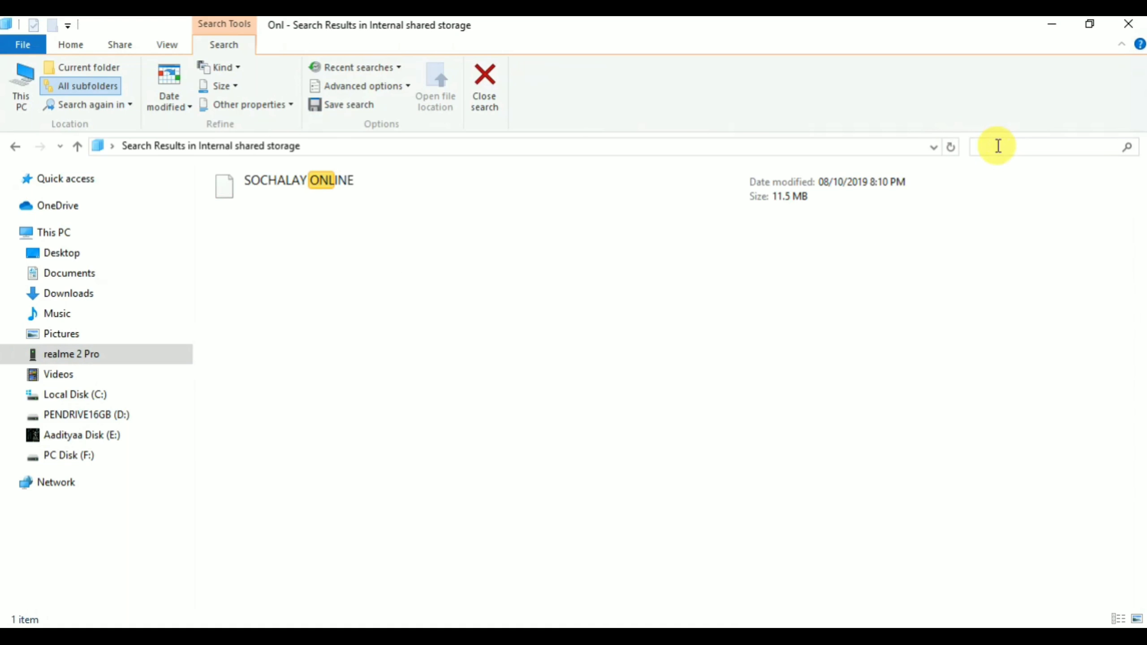
text(my )
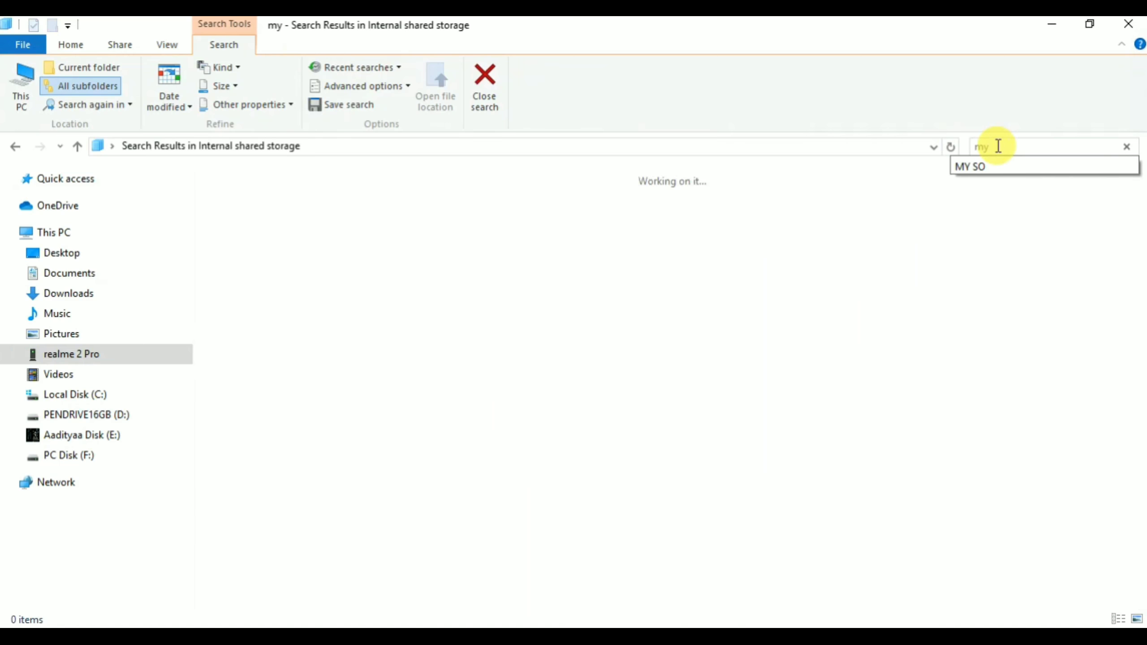
text(s)
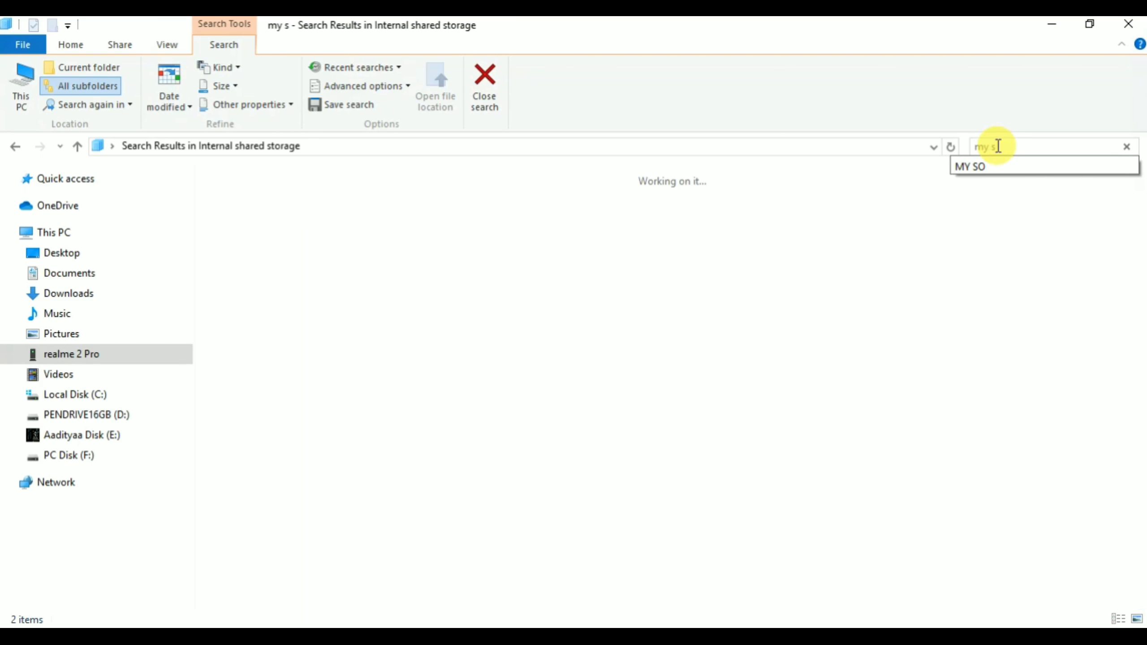
Step: Search the E: drive for "soft"
click(153, 434)
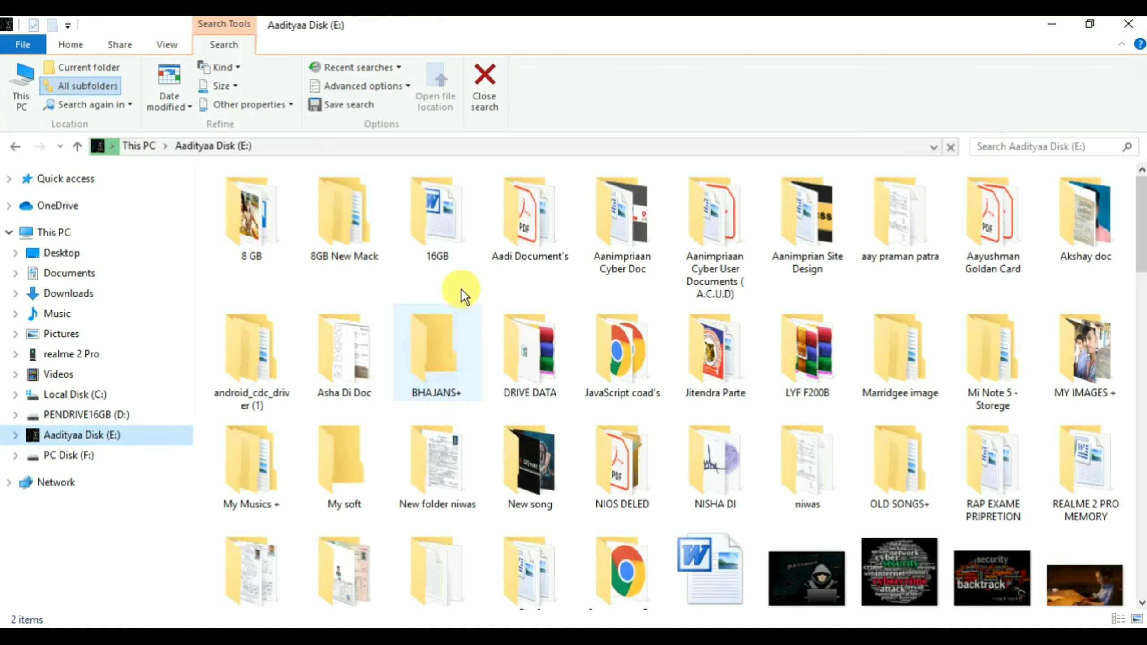
click(1047, 148)
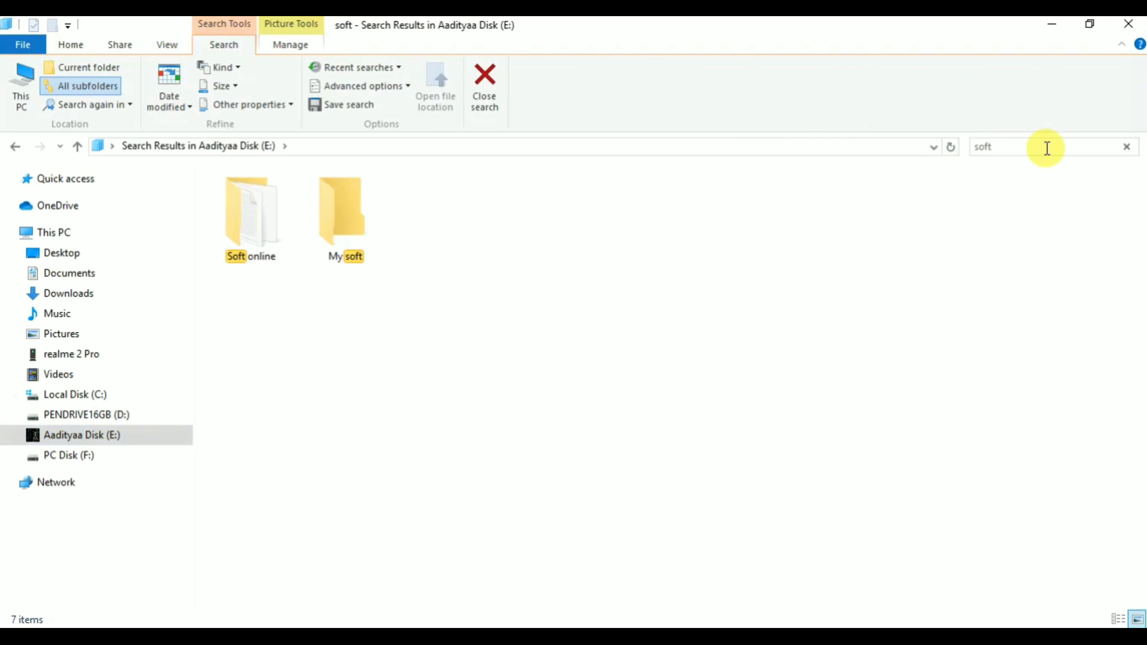
Step: Open the Soft online folder from the search results and go to its Morpho setup archives
click(250, 230)
double_click(250, 230)
scroll(524, 366, down, 3)
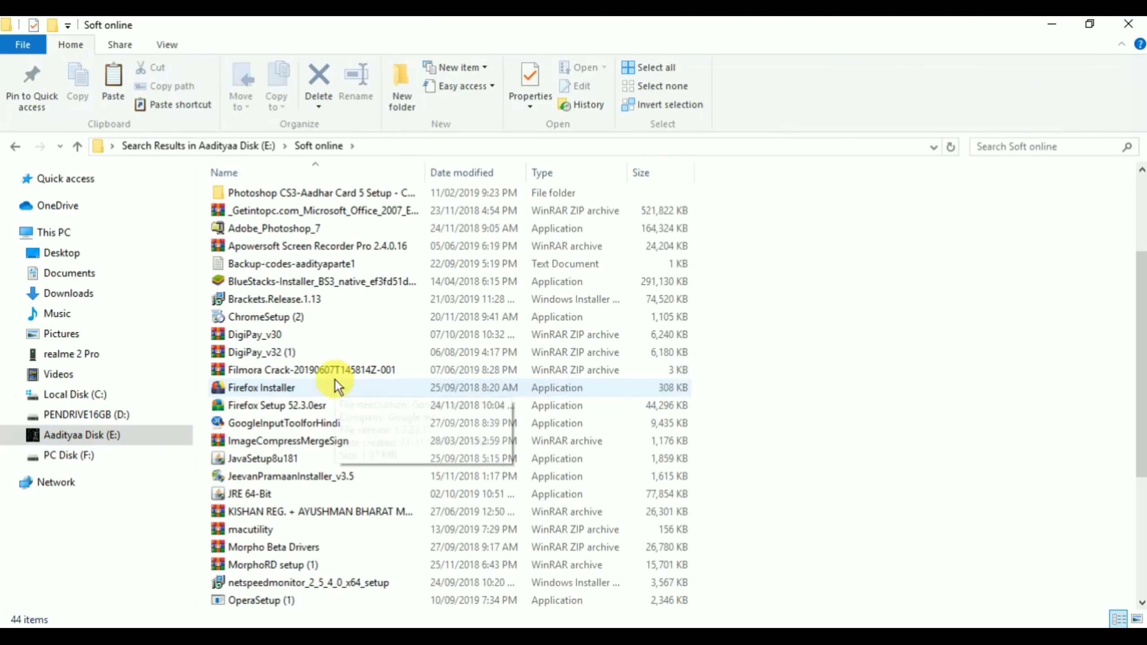
scroll(361, 390, down, 1)
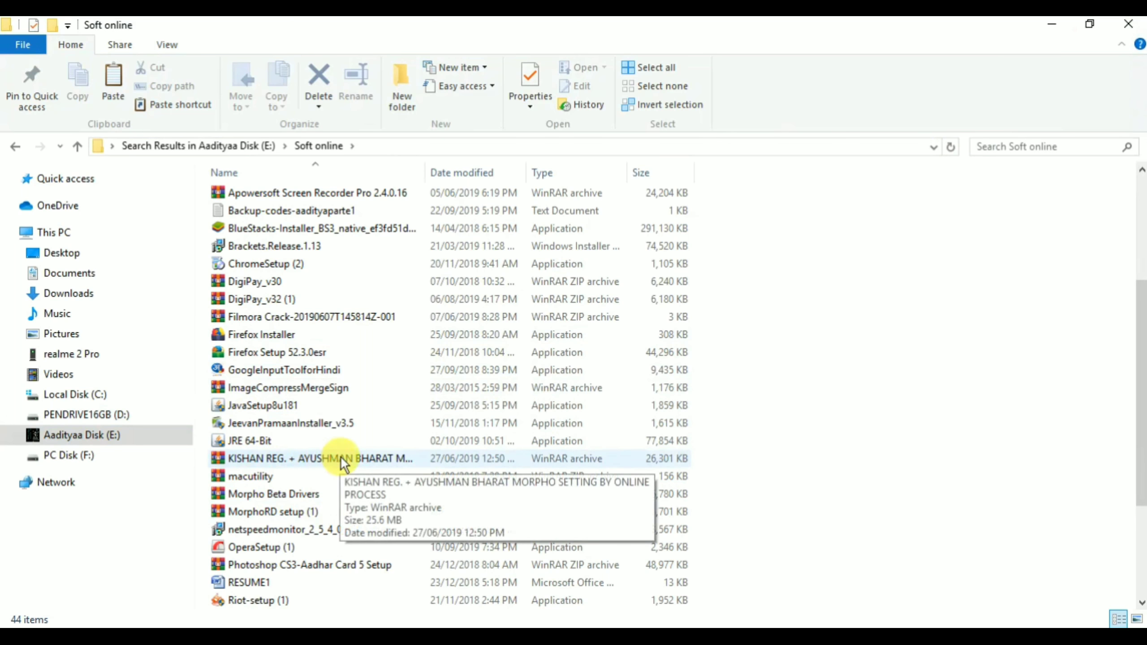
Step: Check the full name of the KISHAN REG. + AYUSHMAN BHARAT archive and look through the other setup files in the folder
click(244, 459)
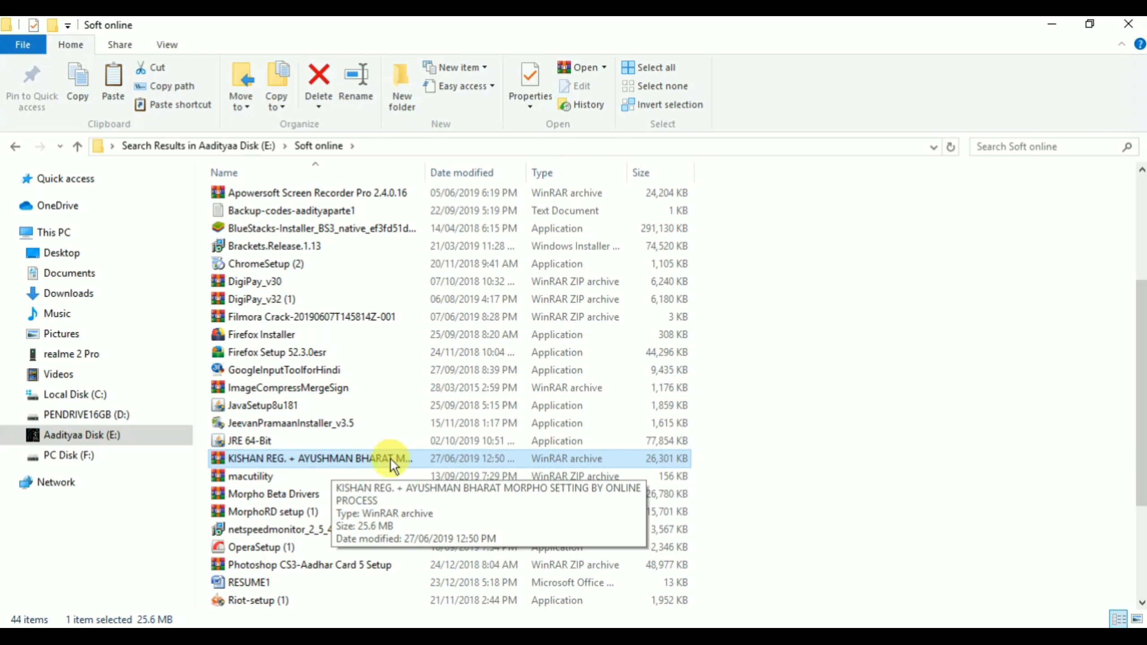
click(359, 458)
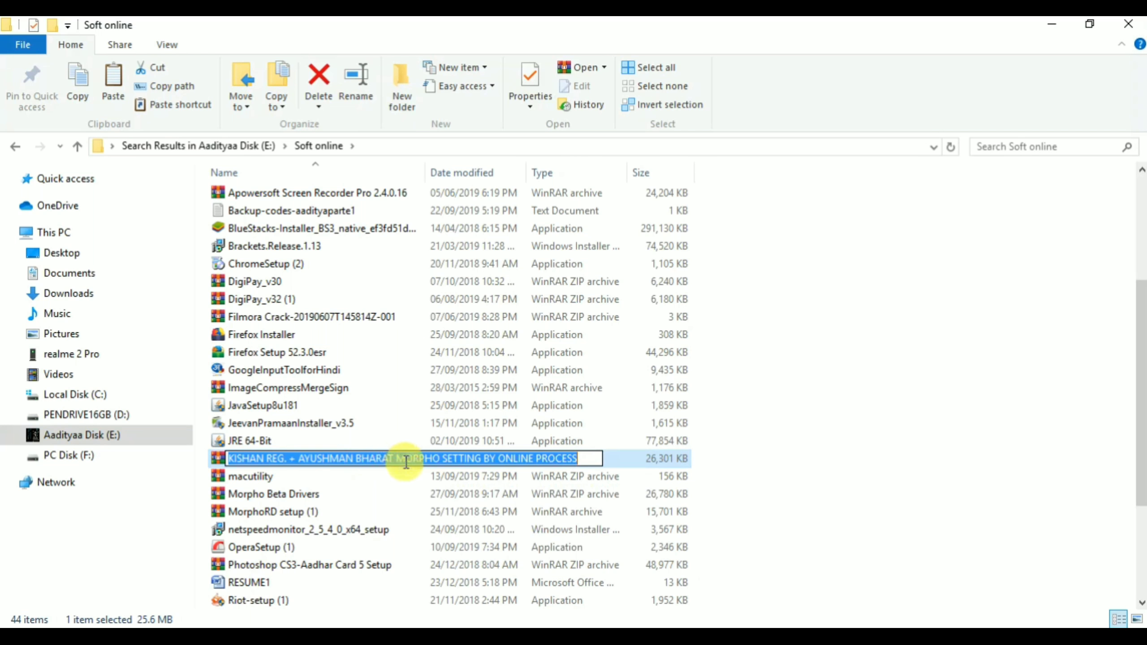
click(614, 467)
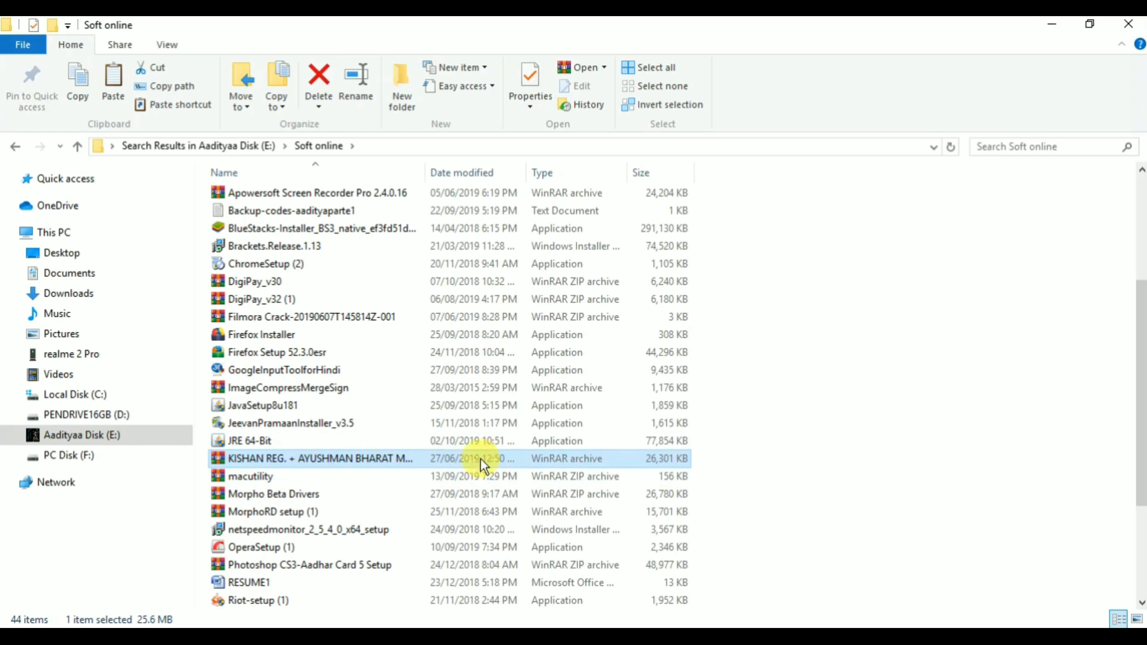
scroll(469, 468, down, 1)
scroll(338, 497, up, 2)
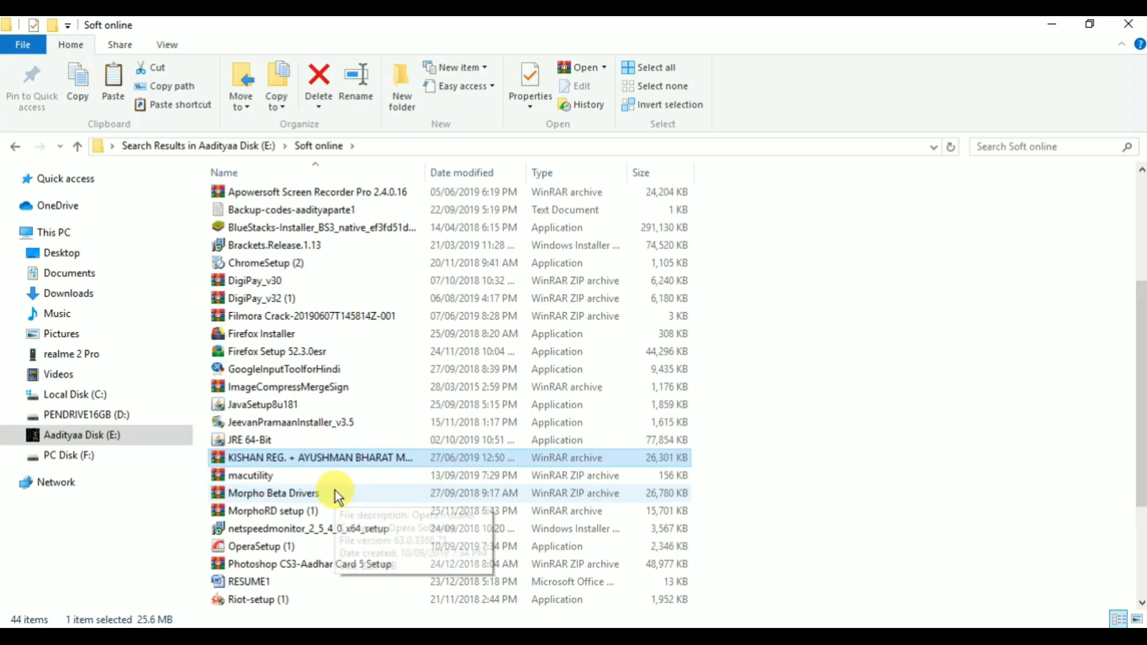
scroll(350, 384, up, 1)
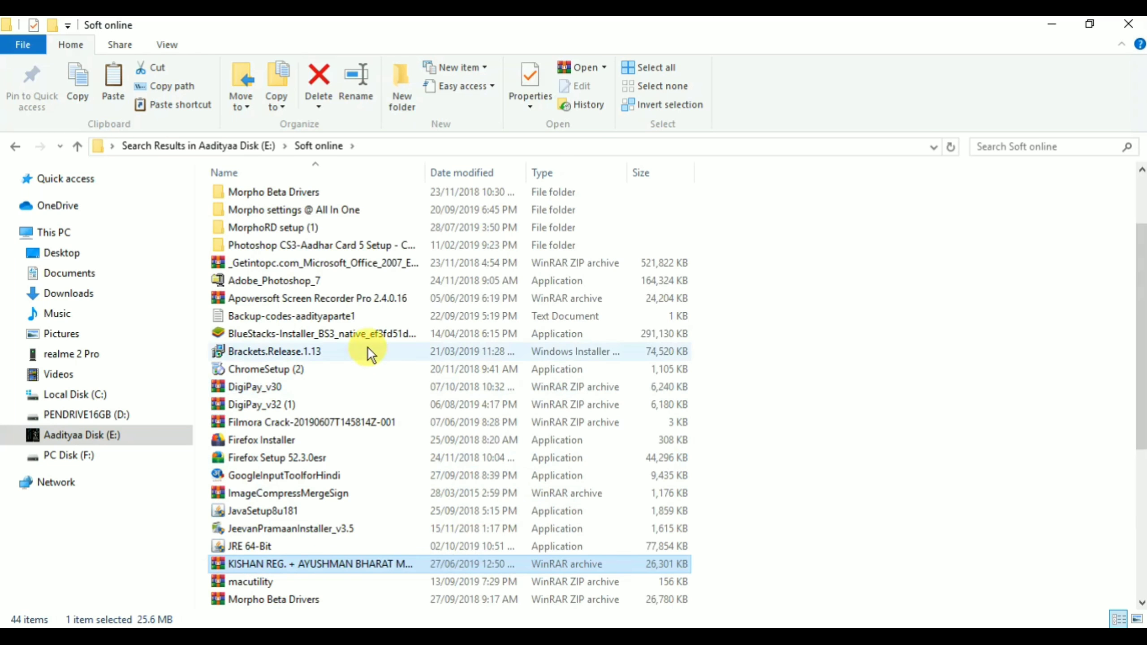
scroll(366, 353, down, 4)
scroll(367, 354, down, 1)
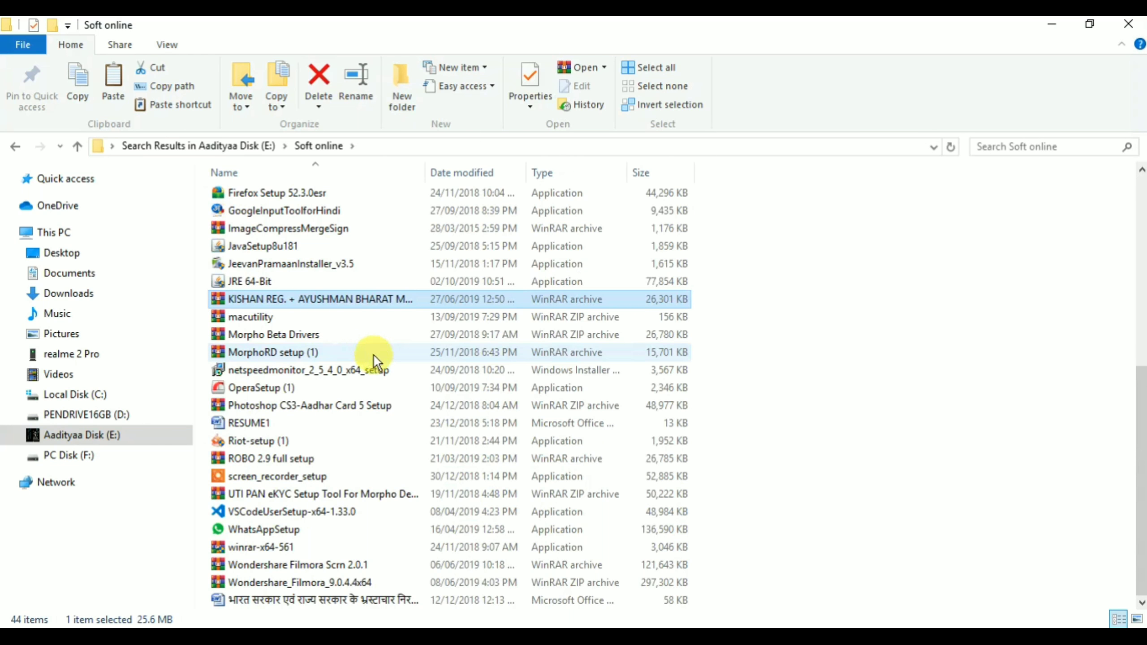
Step: Copy the UTI PAN eKYC Setup Tool For Morpho Device archive to the desktop and refresh the desktop
click(358, 489)
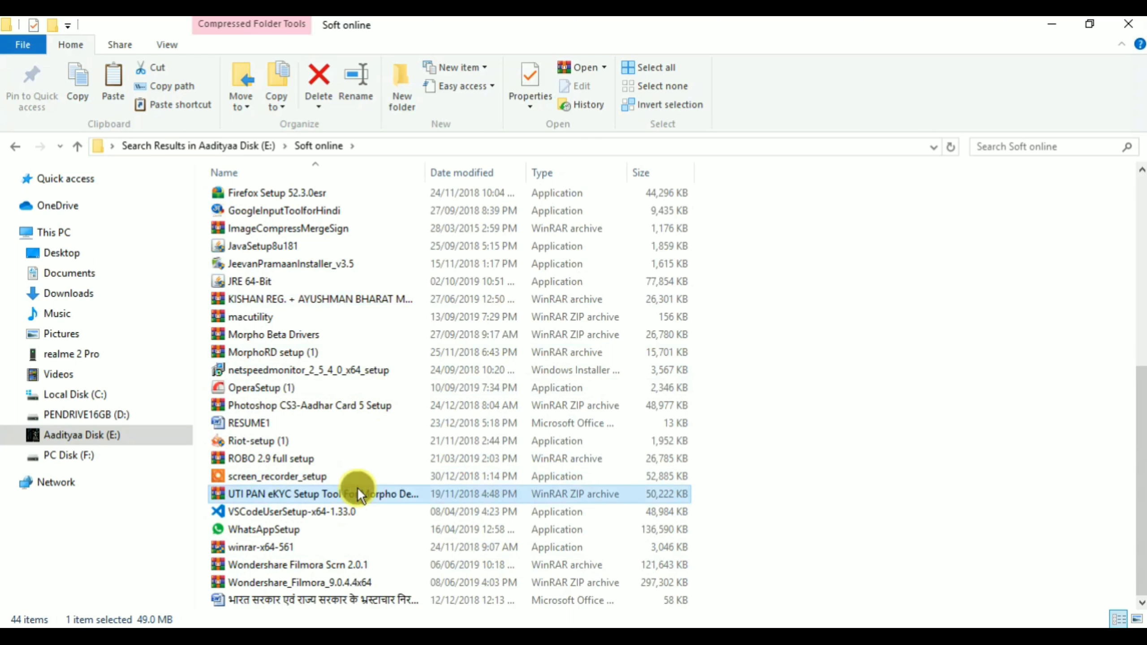
right_click(359, 489)
click(430, 390)
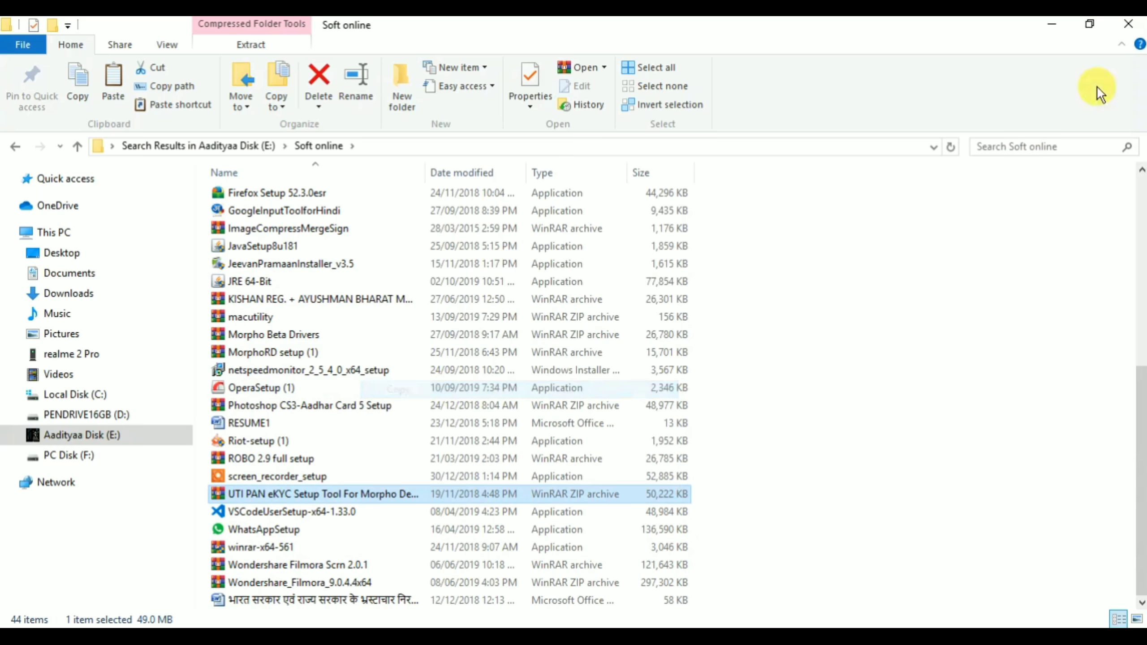
click(1052, 23)
click(1051, 27)
right_click(914, 164)
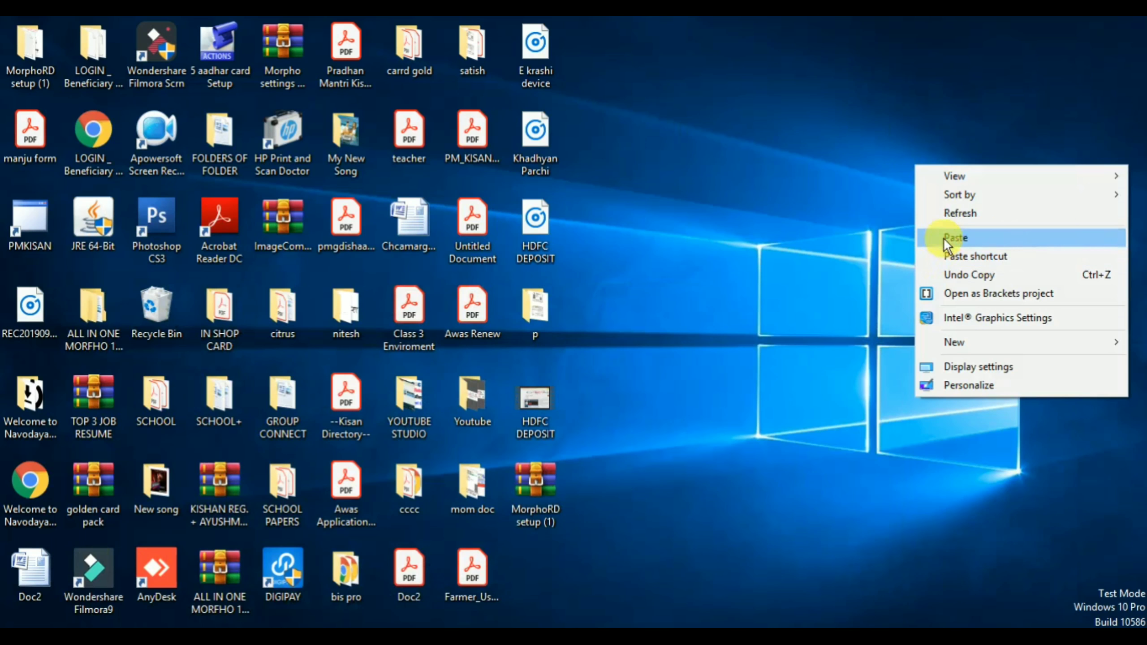
click(943, 237)
right_click(656, 222)
click(707, 276)
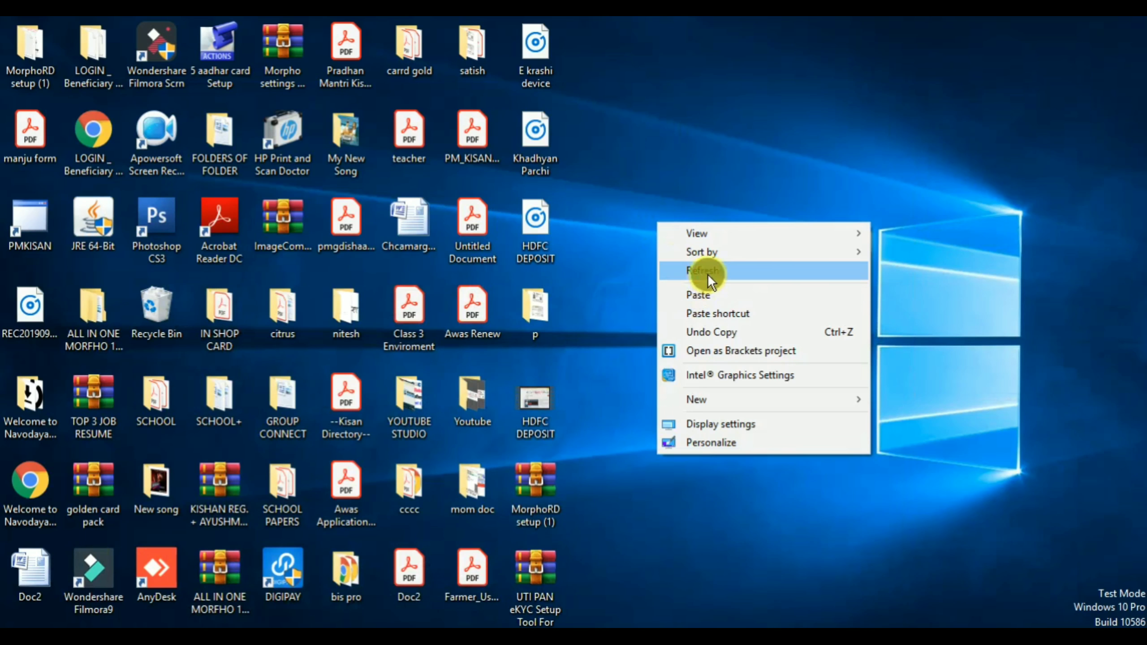
Step: Extract the UTI PAN eKYC Setup Tool archive into its own folder on the desktop and refresh the desktop
right_click(527, 557)
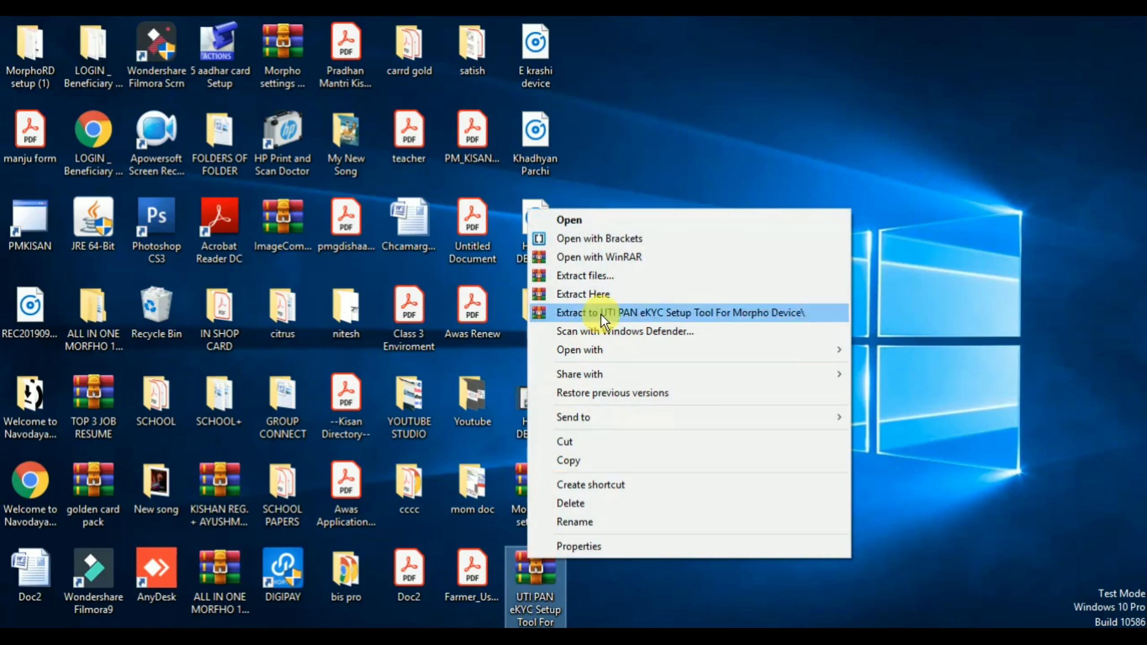
click(615, 278)
click(639, 503)
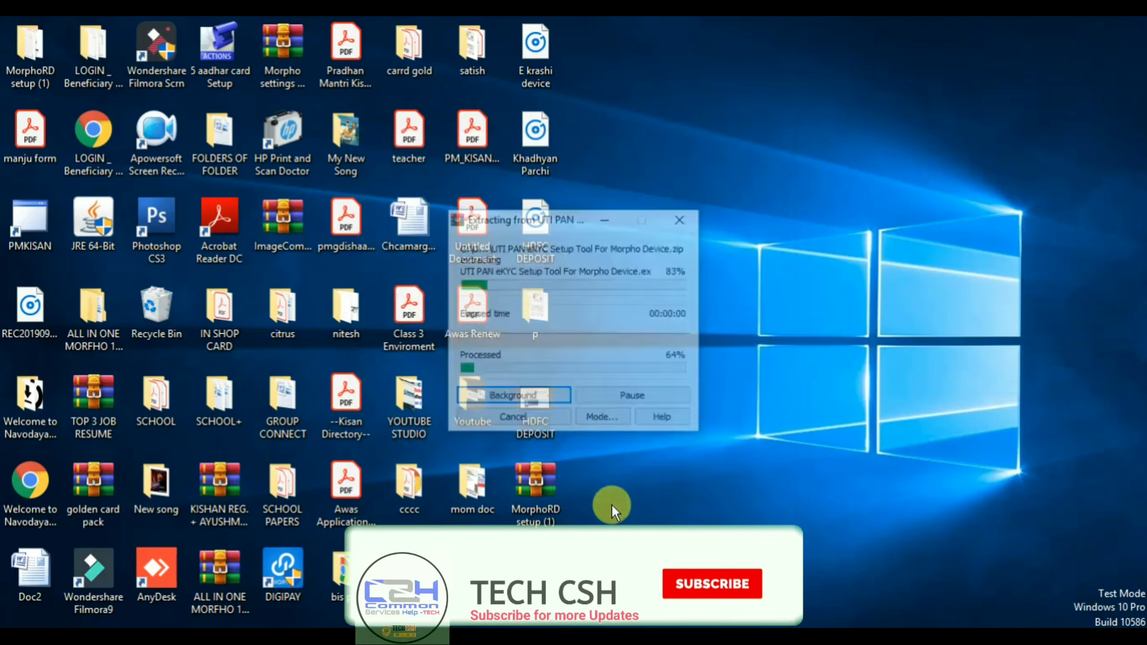
right_click(711, 212)
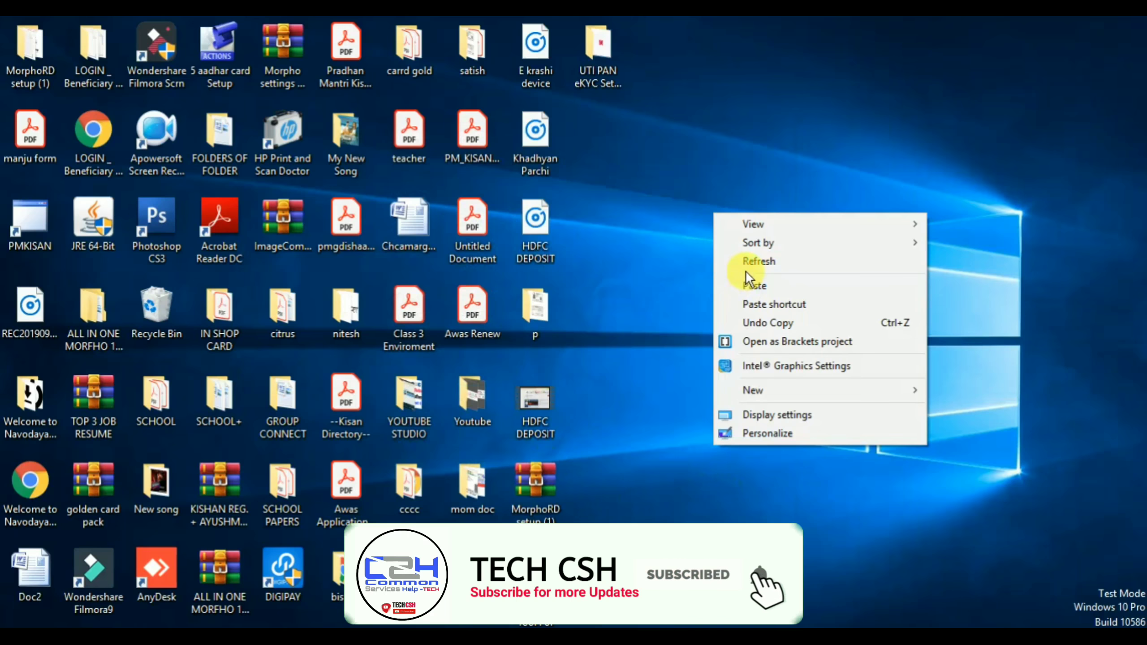
click(747, 265)
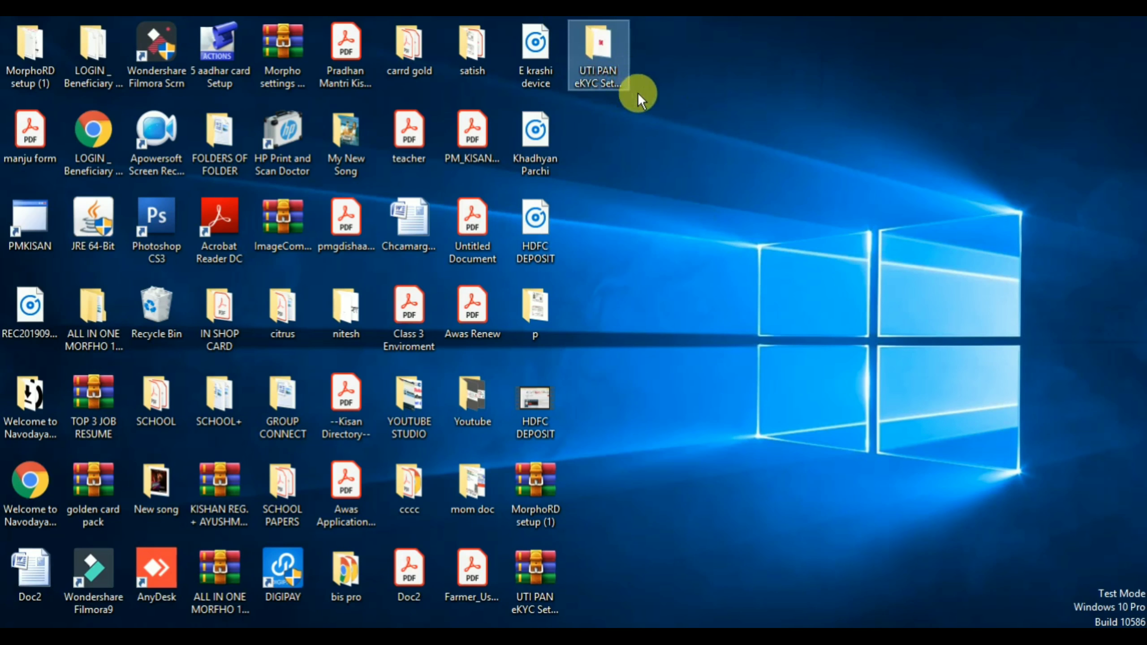
Step: Run the UTI PAN eKYC Setup Tool application from the extracted folder and start its software installation
double_click(601, 37)
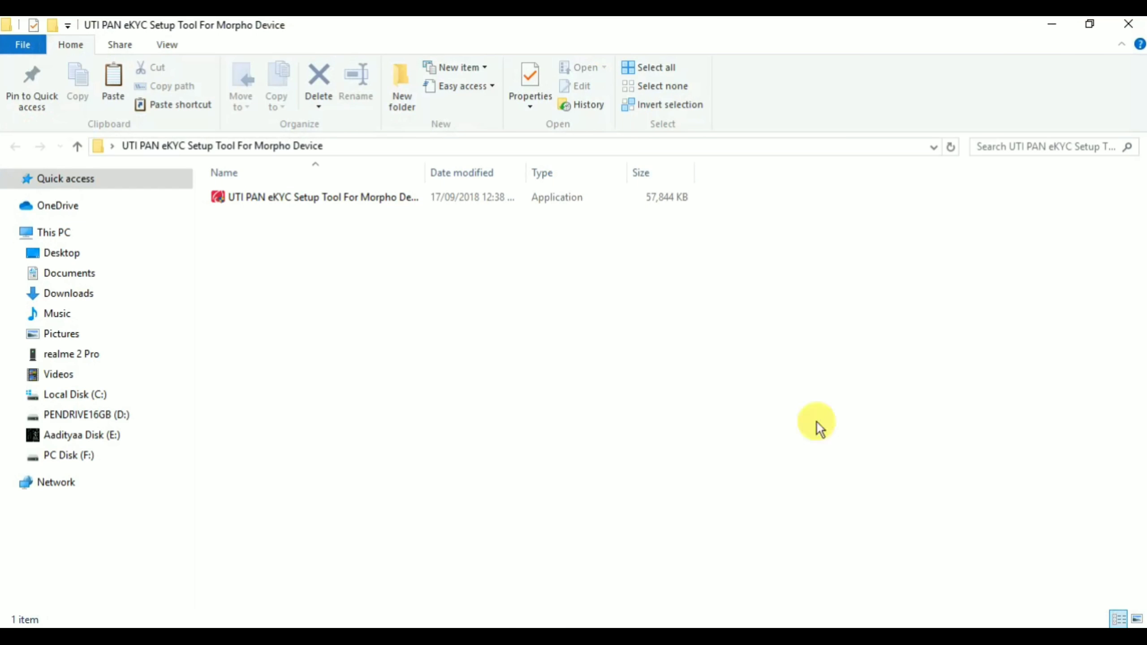
click(841, 627)
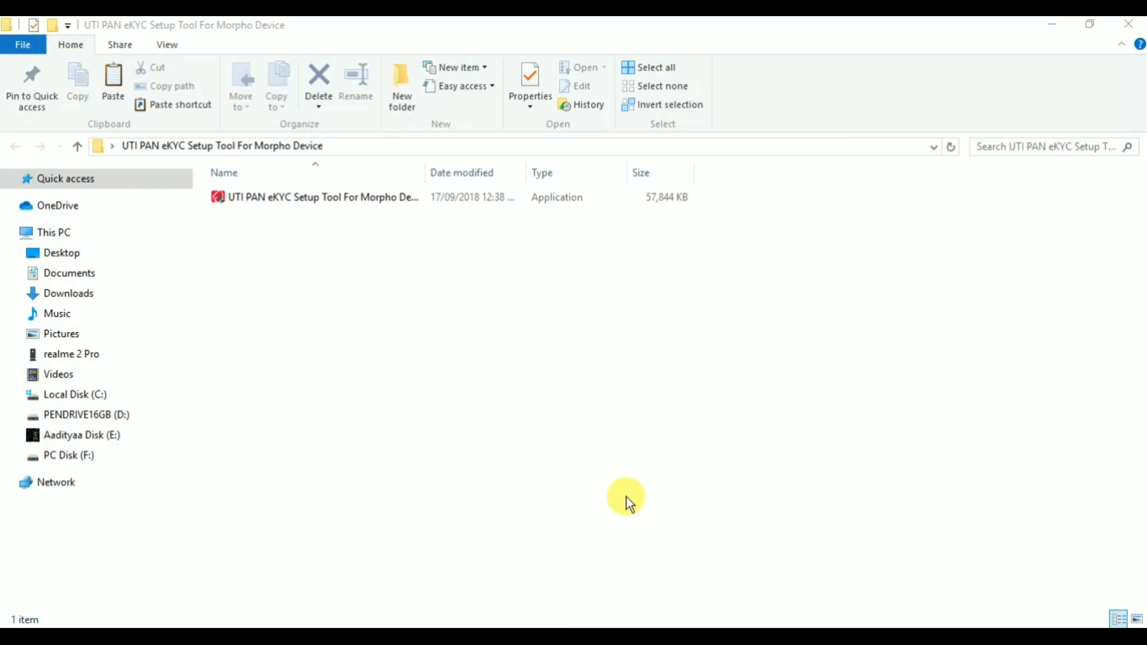
double_click(333, 202)
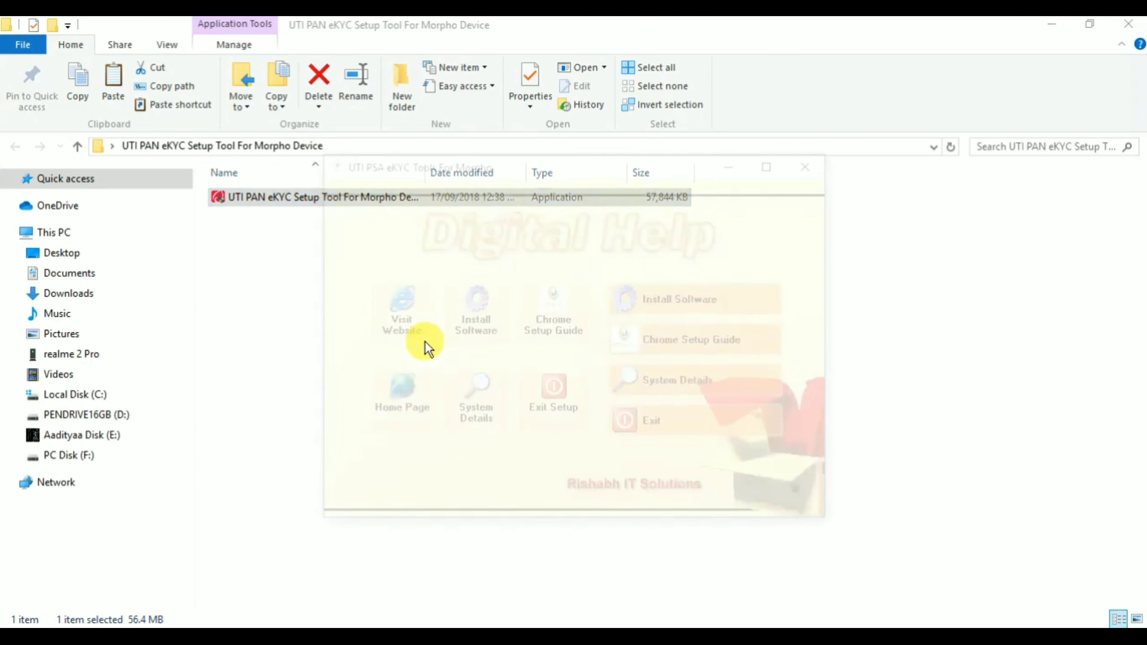
click(668, 300)
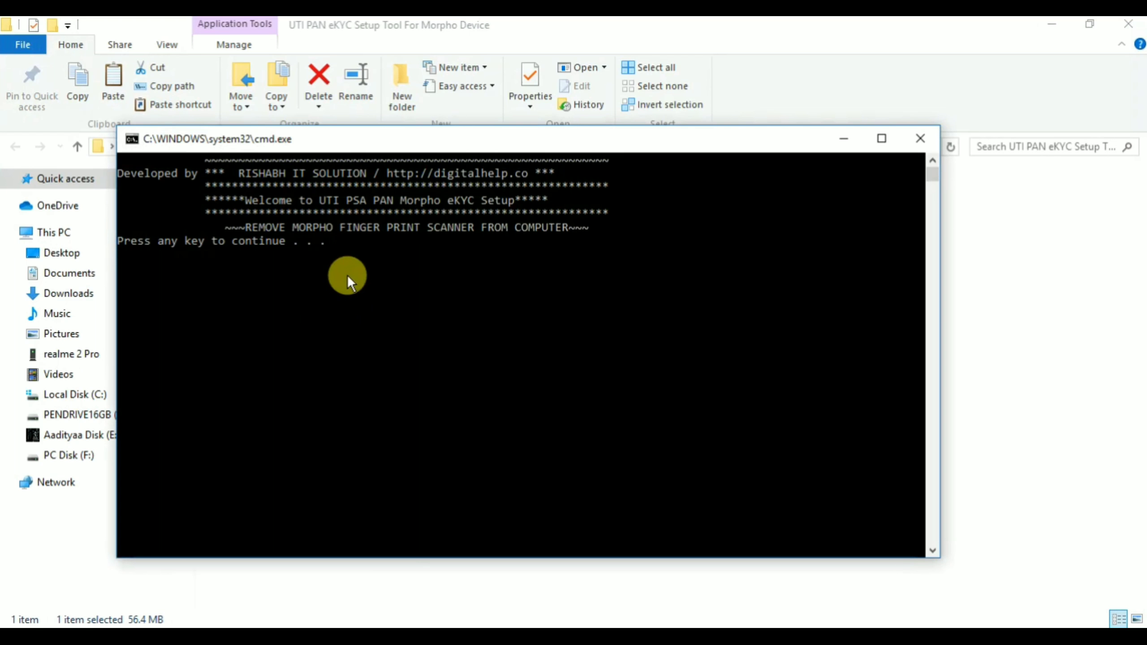
Step: Continue the setup script and reset all Internet Explorer settings, including deletion of personal settings
key(Return)
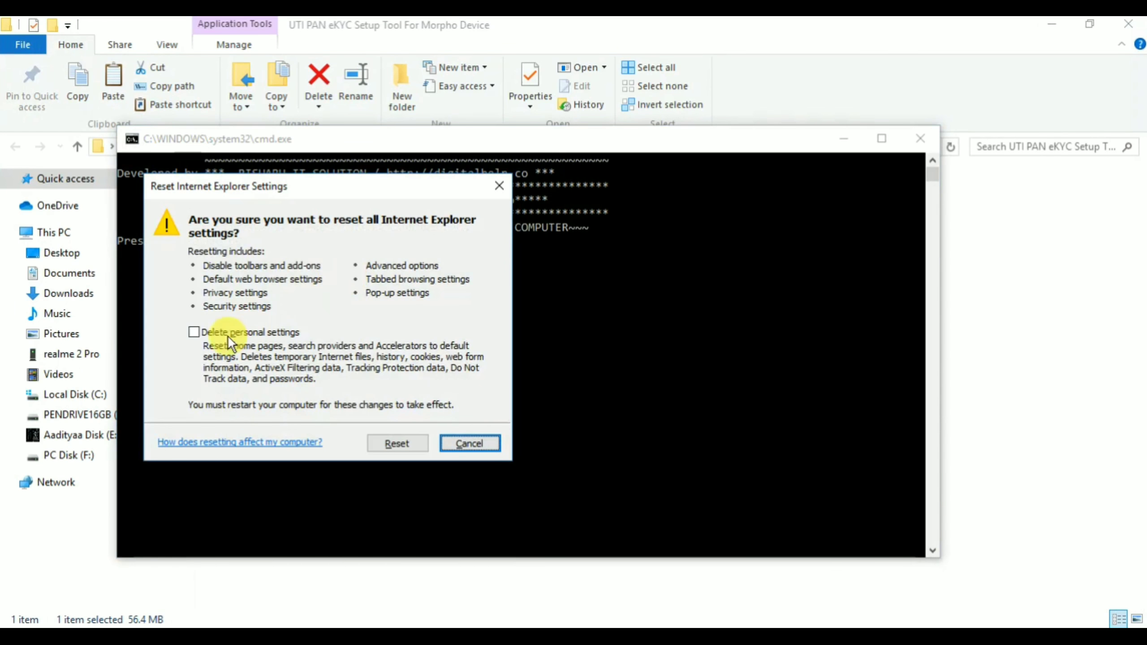
click(193, 332)
click(404, 443)
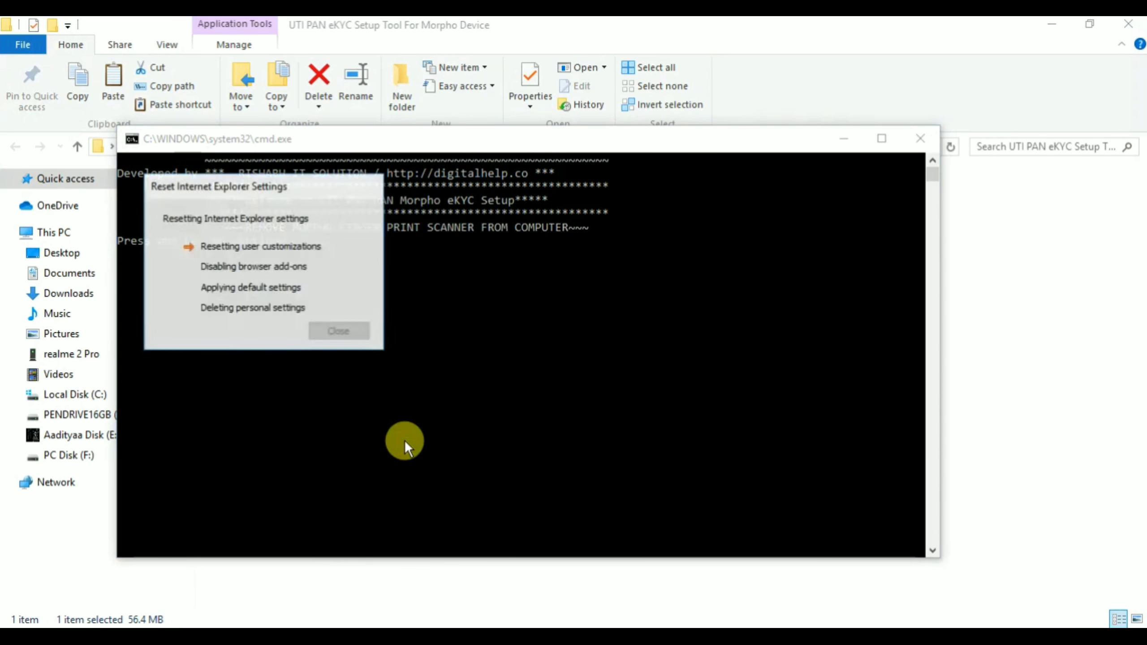
click(340, 331)
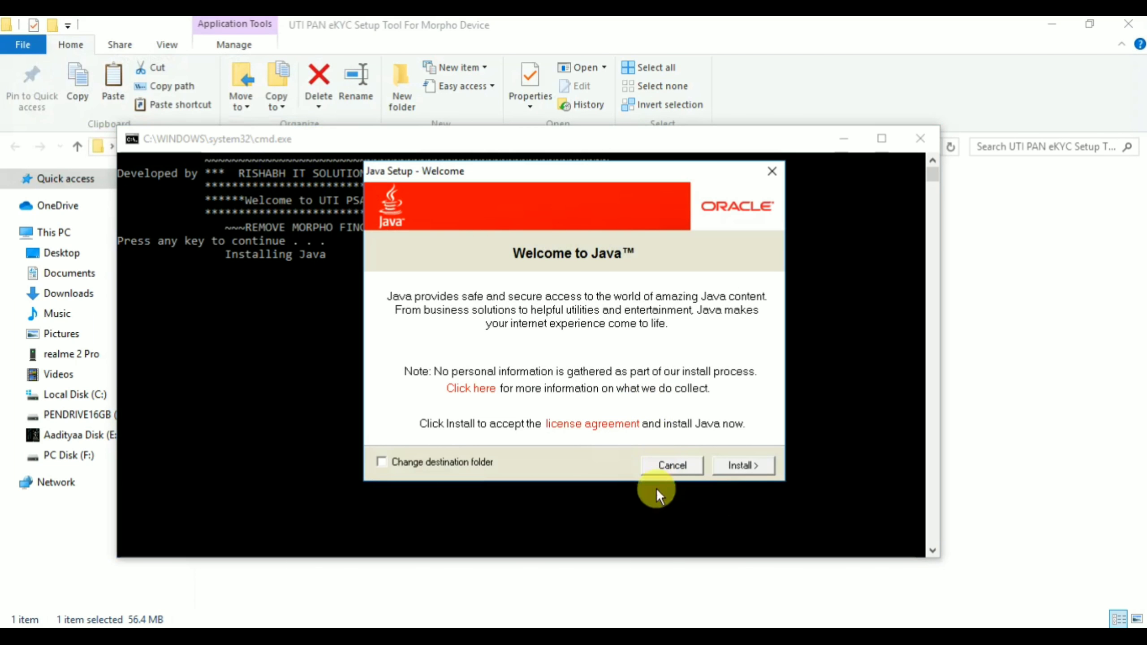
Step: Cancel the Java 1.6.0_29 installation and confirm the cancellation
click(665, 464)
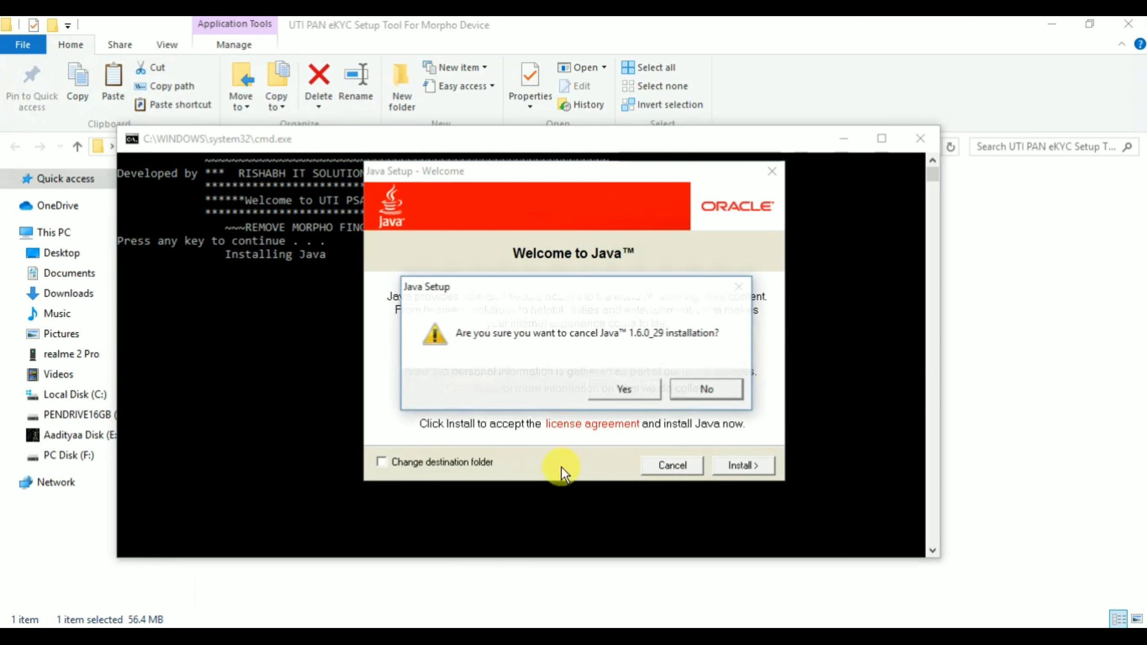
click(623, 387)
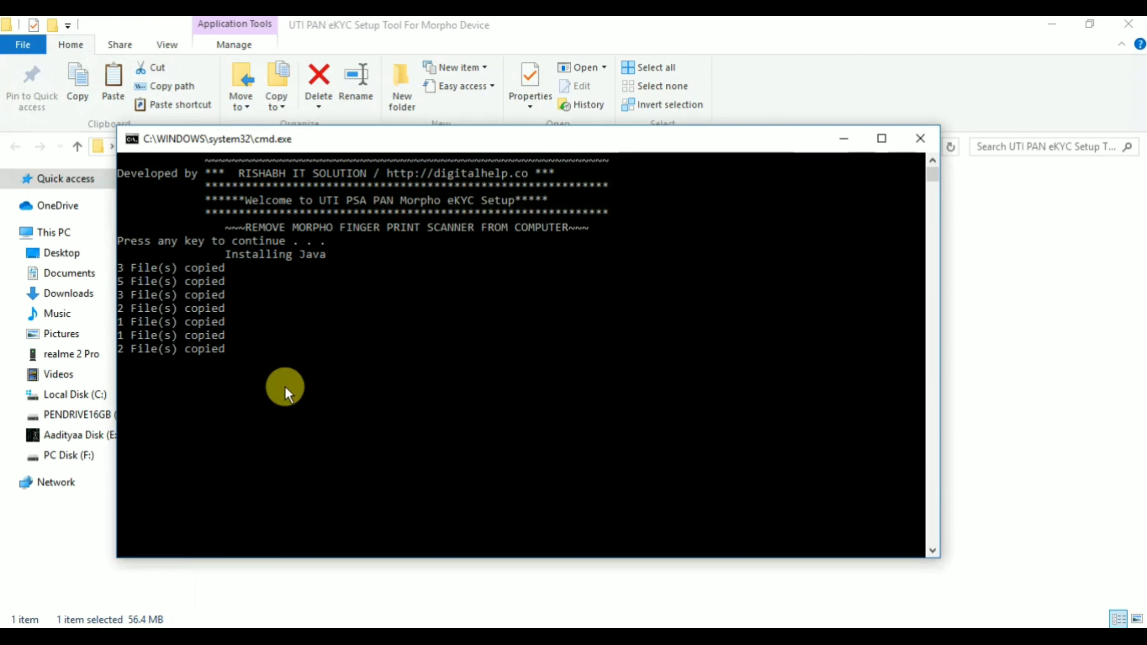
Step: Install the displayed e-Mudhra certificate, letting the import wizard determine the certificate store automatically
click(184, 385)
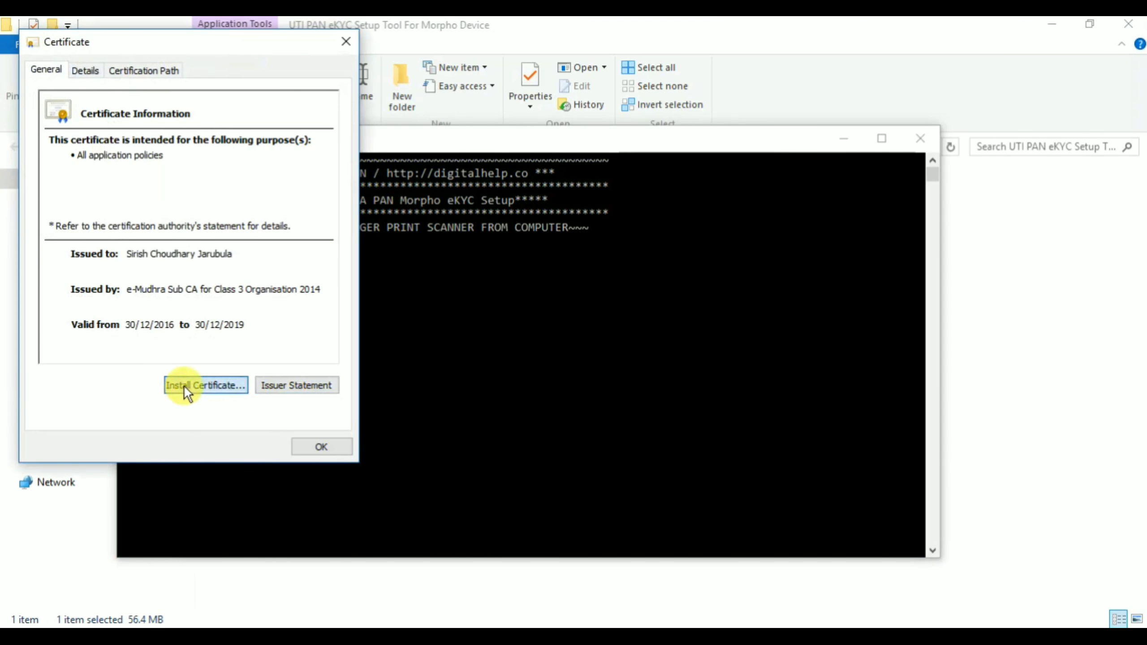
click(342, 454)
click(339, 456)
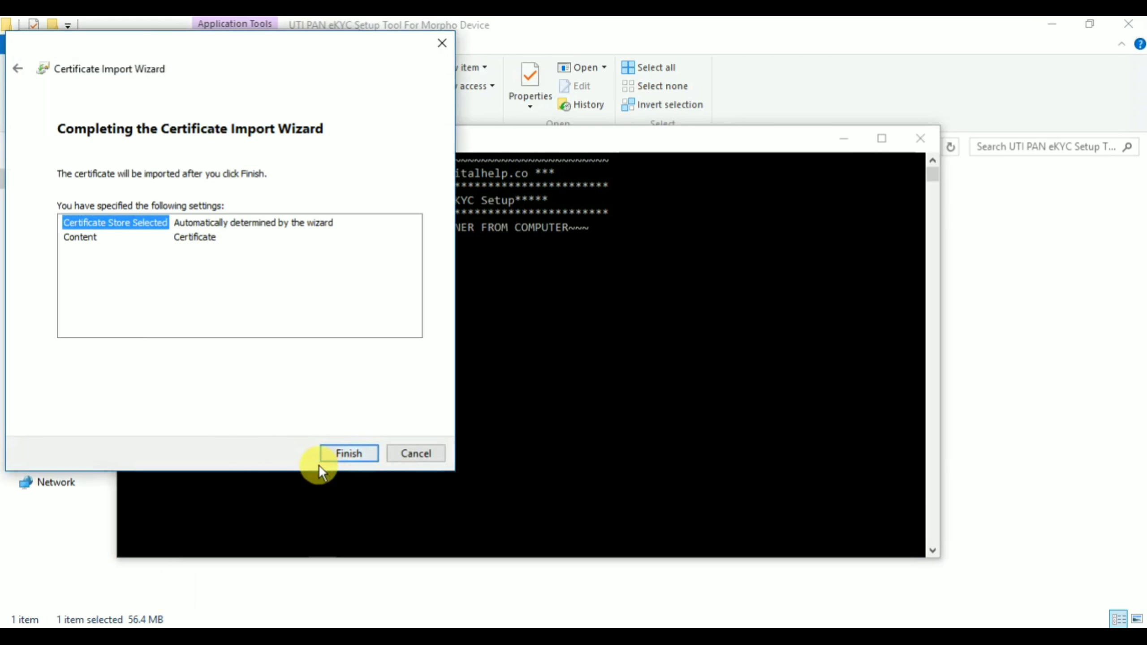
click(328, 456)
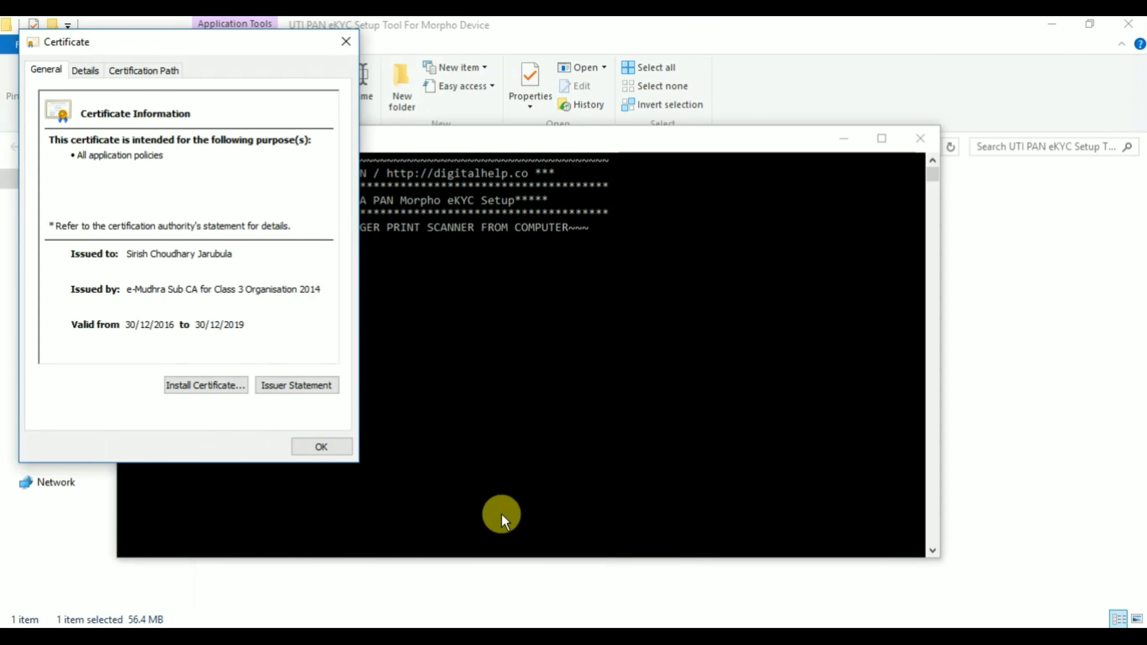
Step: Install MORPHO API MSO-13XX Setup ver 2.2.1.8 into the existing C:\FingerprintSensors\SMARTCHIP_DLL folder
click(638, 395)
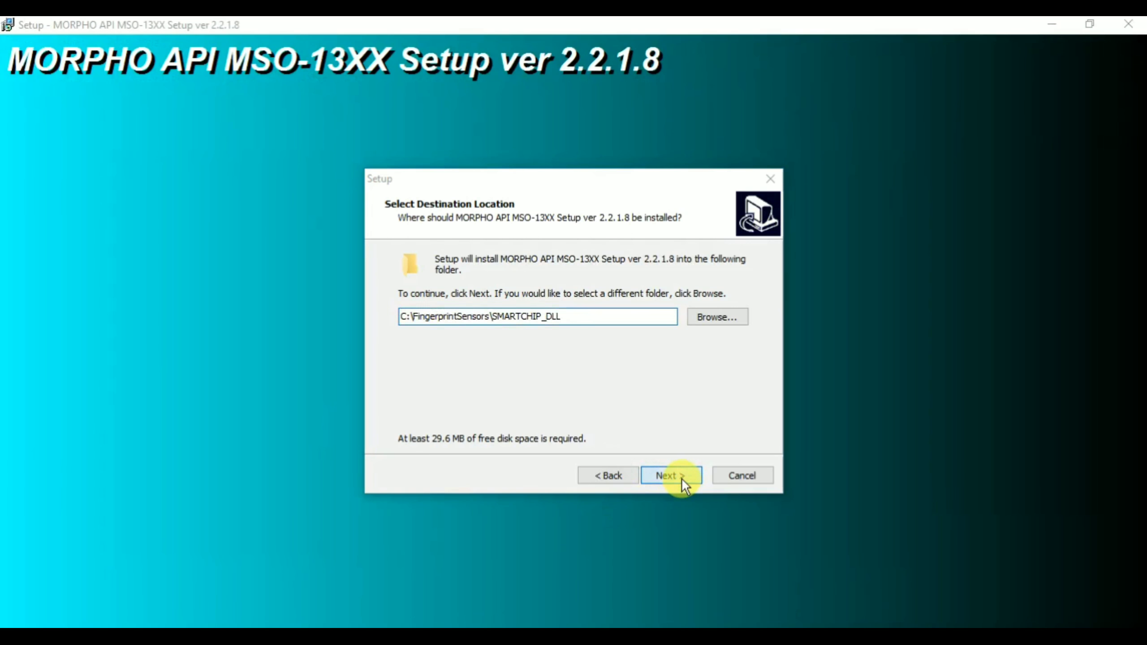
click(677, 478)
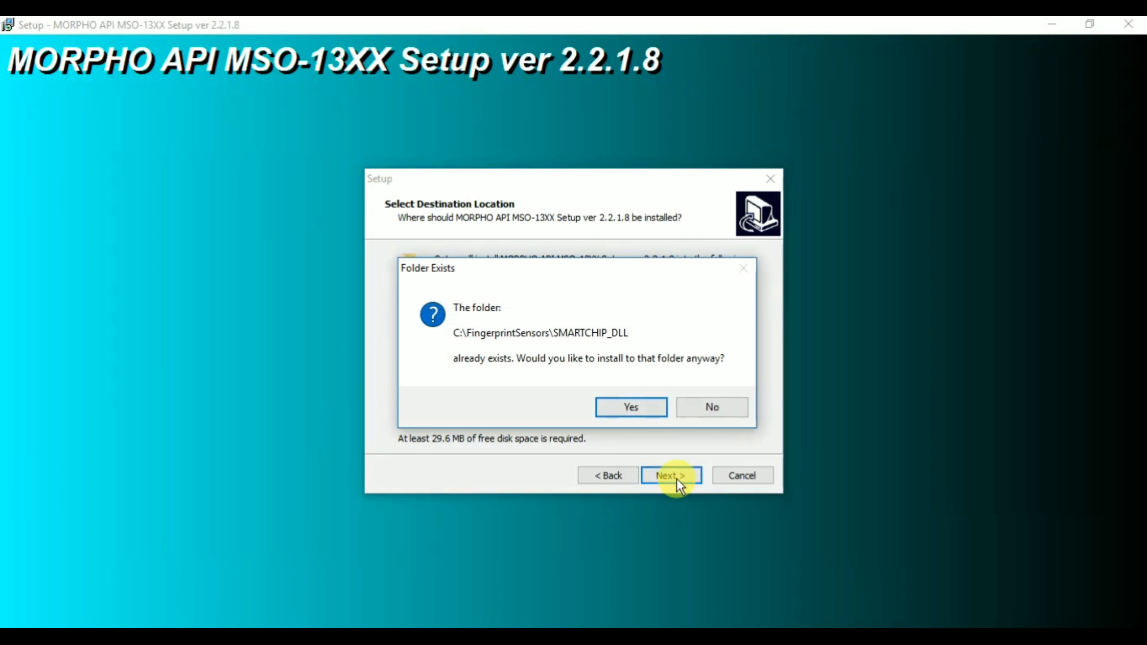
click(631, 408)
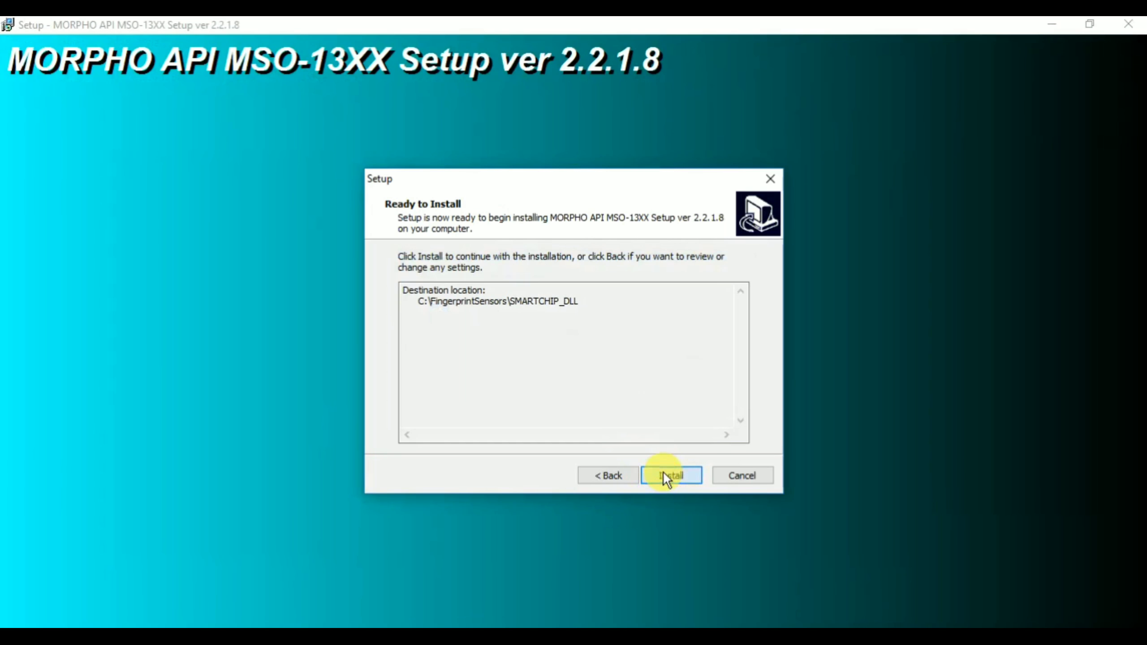
click(664, 475)
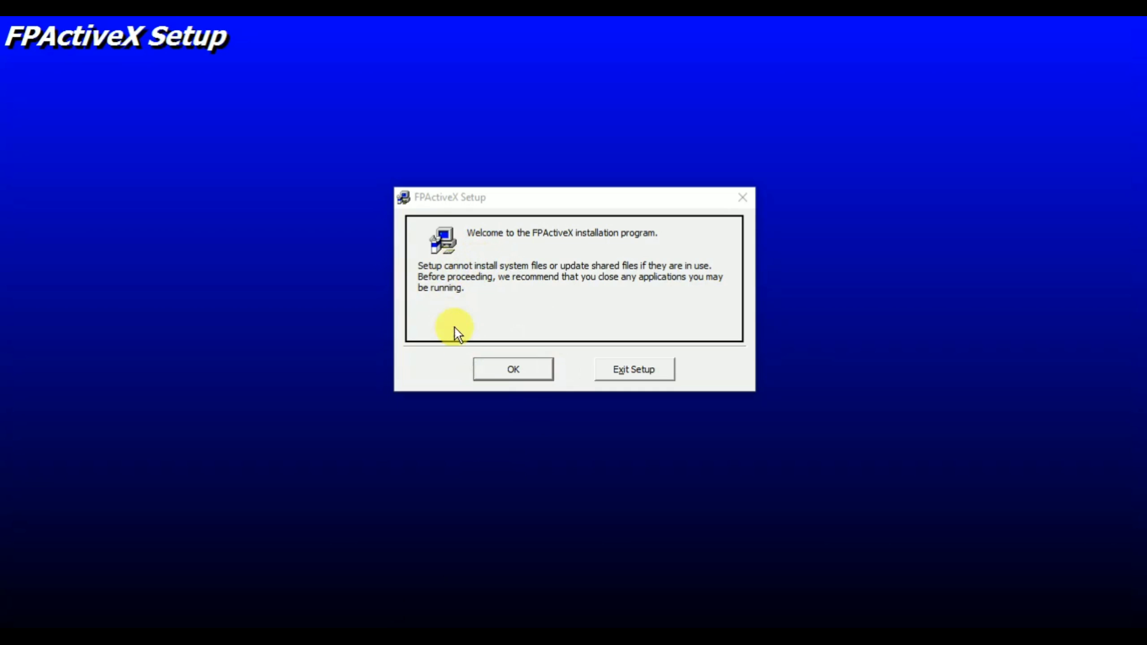
Step: Install the FPActiveX software into C:\FingerprintSensors\SMARTCHIP_DLL\ and close its setup
click(495, 366)
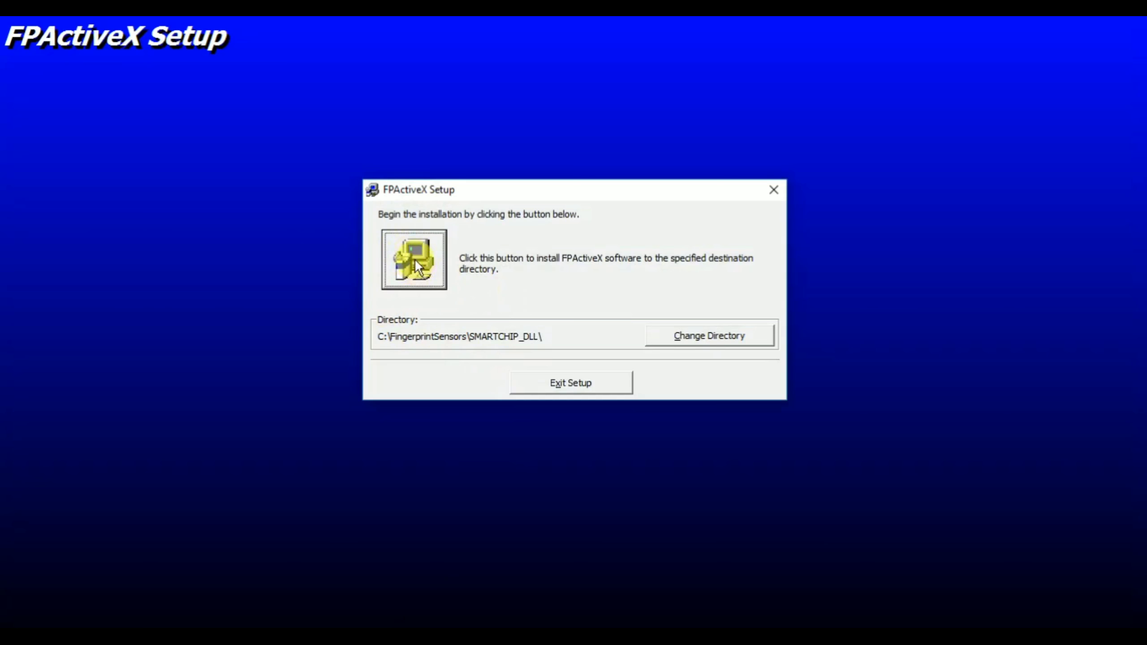
click(415, 289)
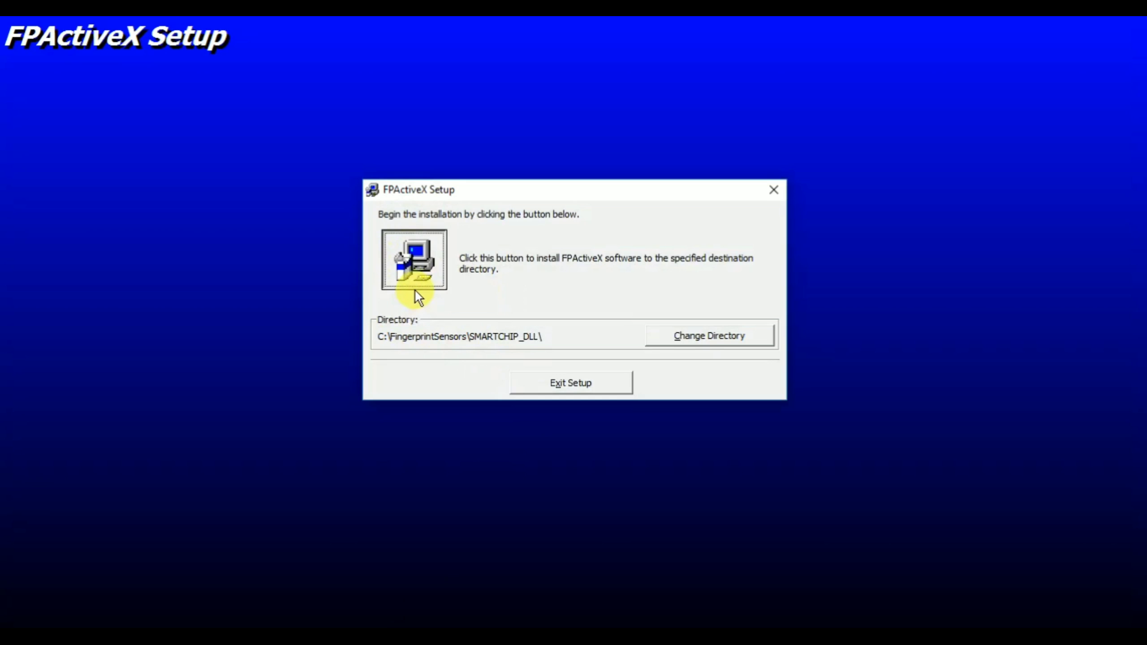
click(679, 378)
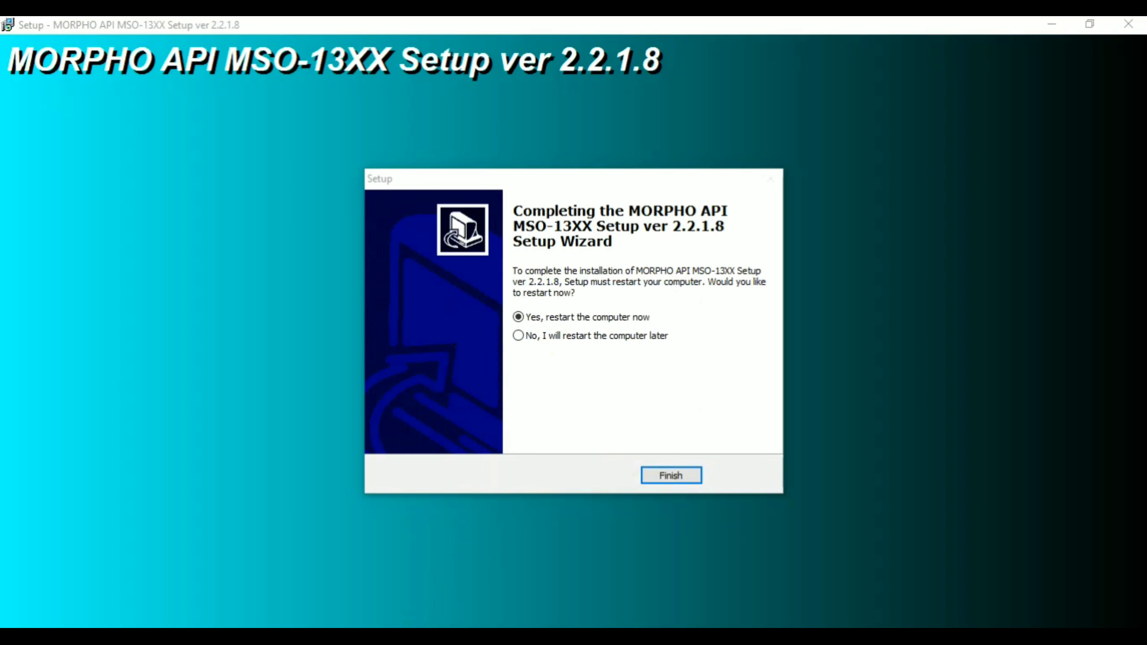
Step: Finish the MORPHO API MSO-13XX setup with the computer restart postponed
click(529, 336)
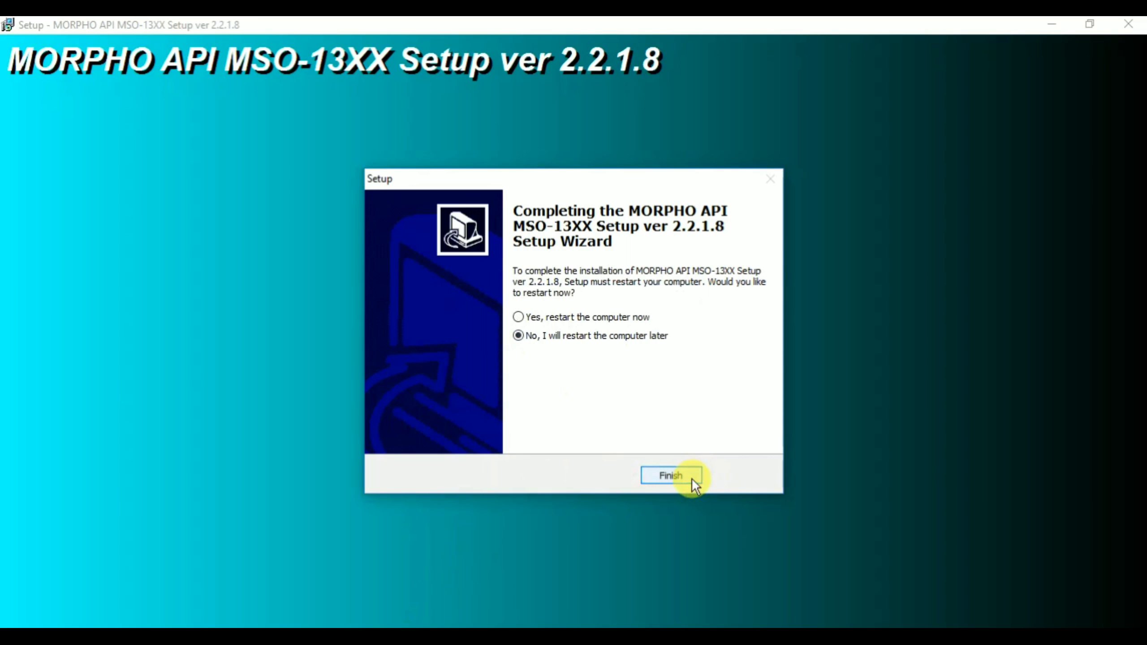
click(688, 476)
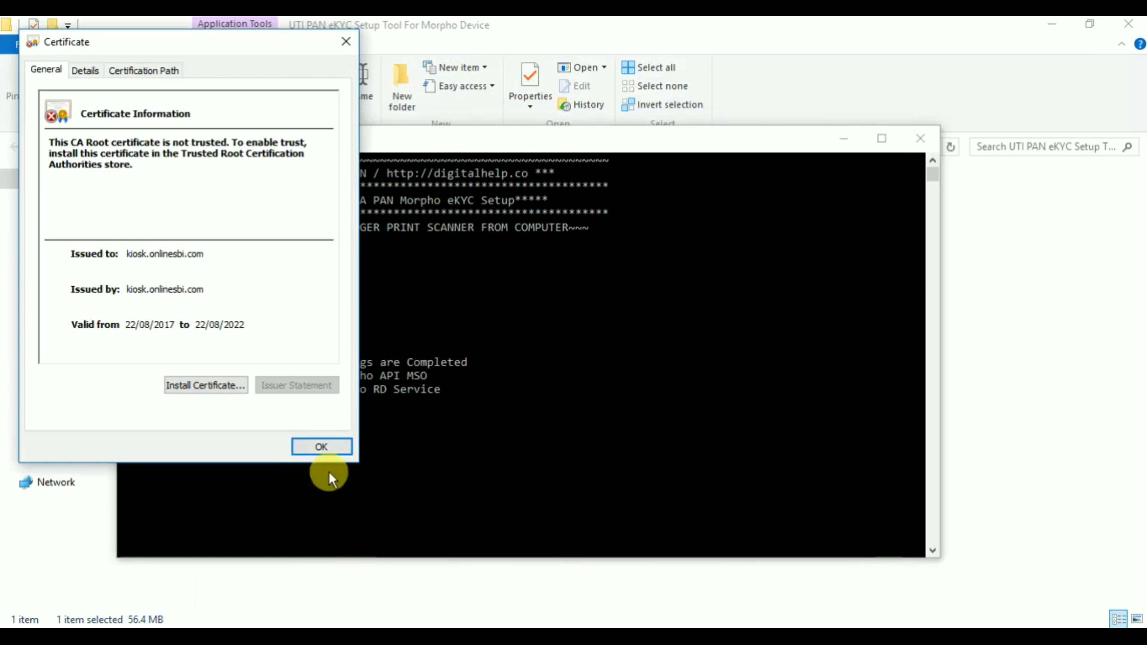
Step: Install the kiosk.onlinesbi.com certificate for the current user, letting the import wizard determine the certificate store
click(212, 384)
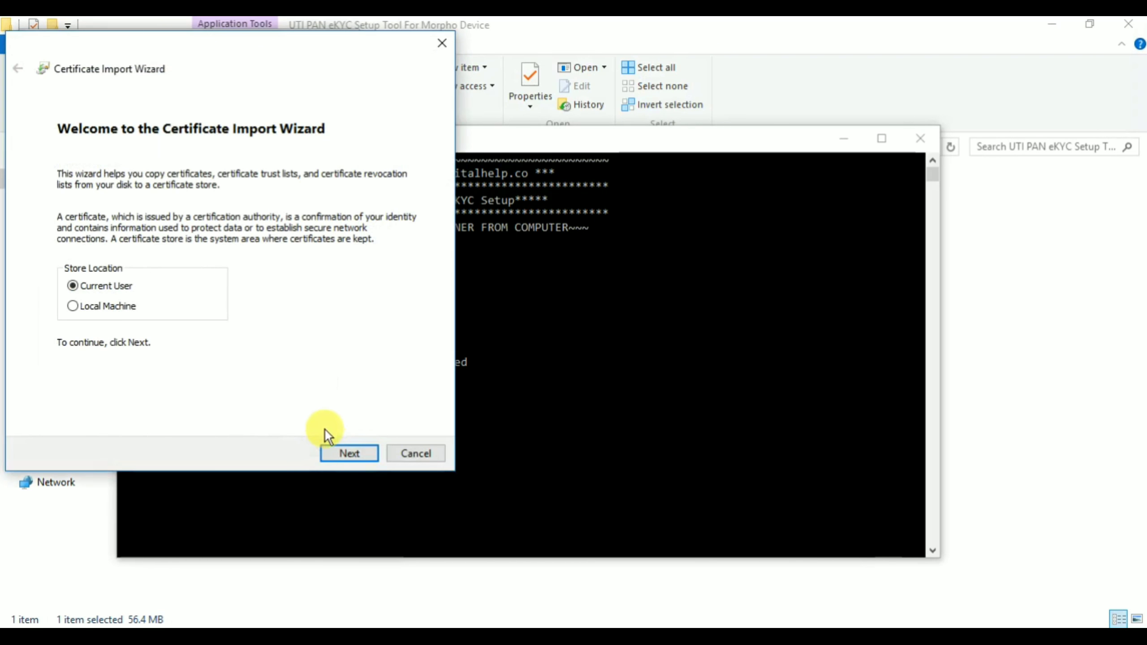
click(325, 452)
click(348, 451)
click(347, 453)
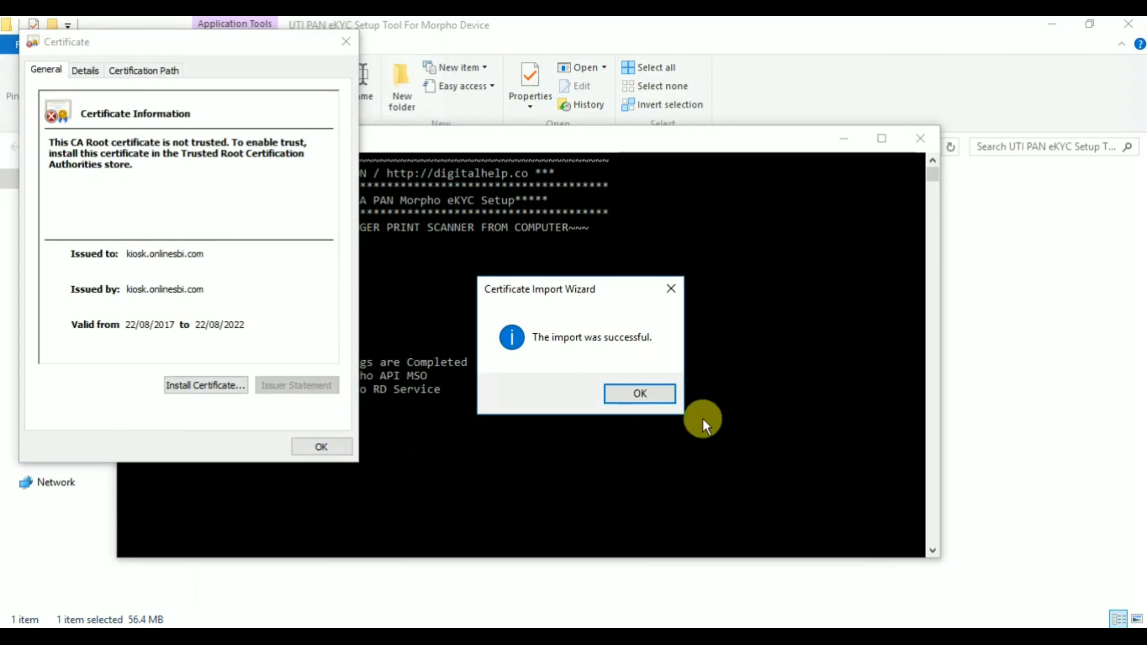
click(639, 390)
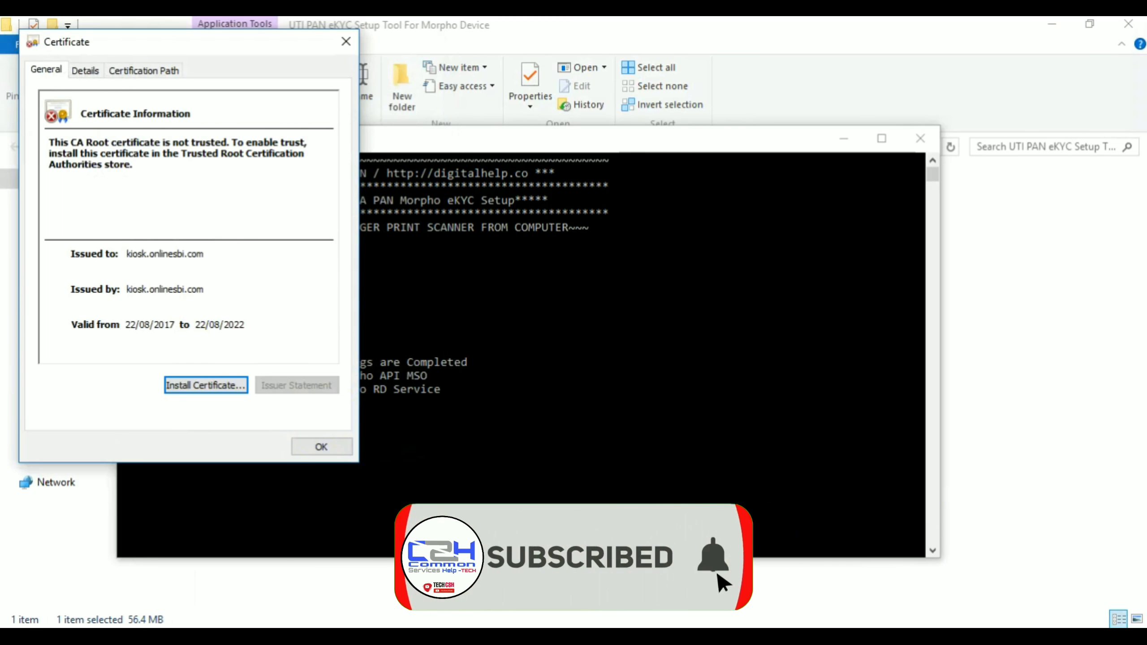
Step: Import the second displayed kiosk.onlinesbi.com certificate with the automatically determined store and close the certificate window
mouse_move(936, 637)
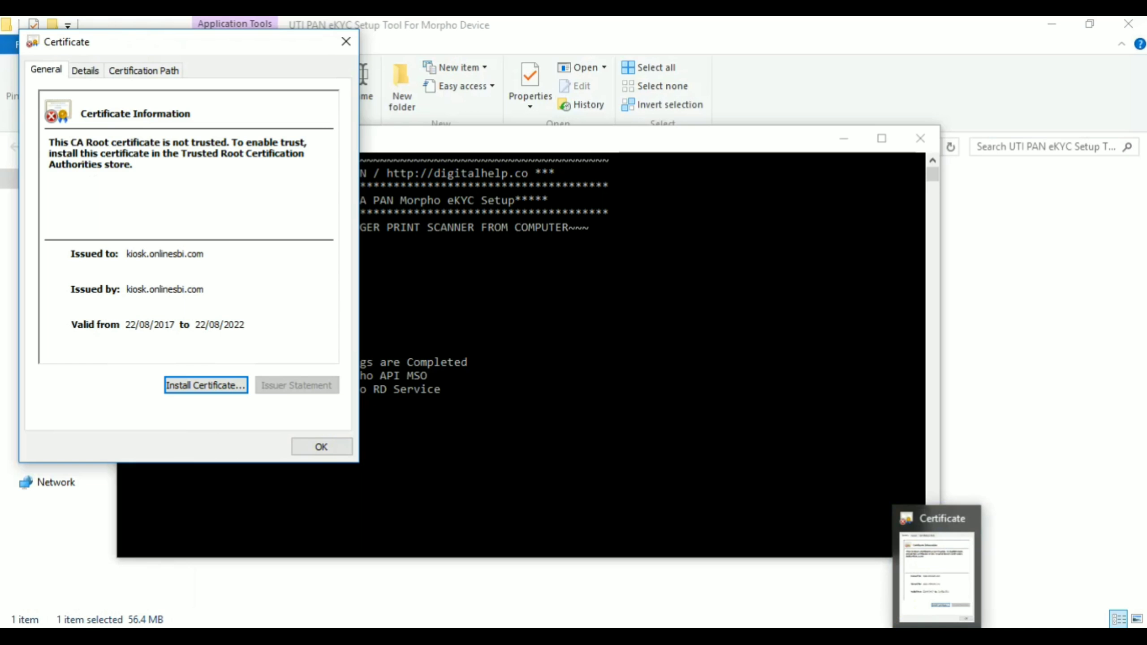
click(224, 384)
click(364, 453)
click(365, 454)
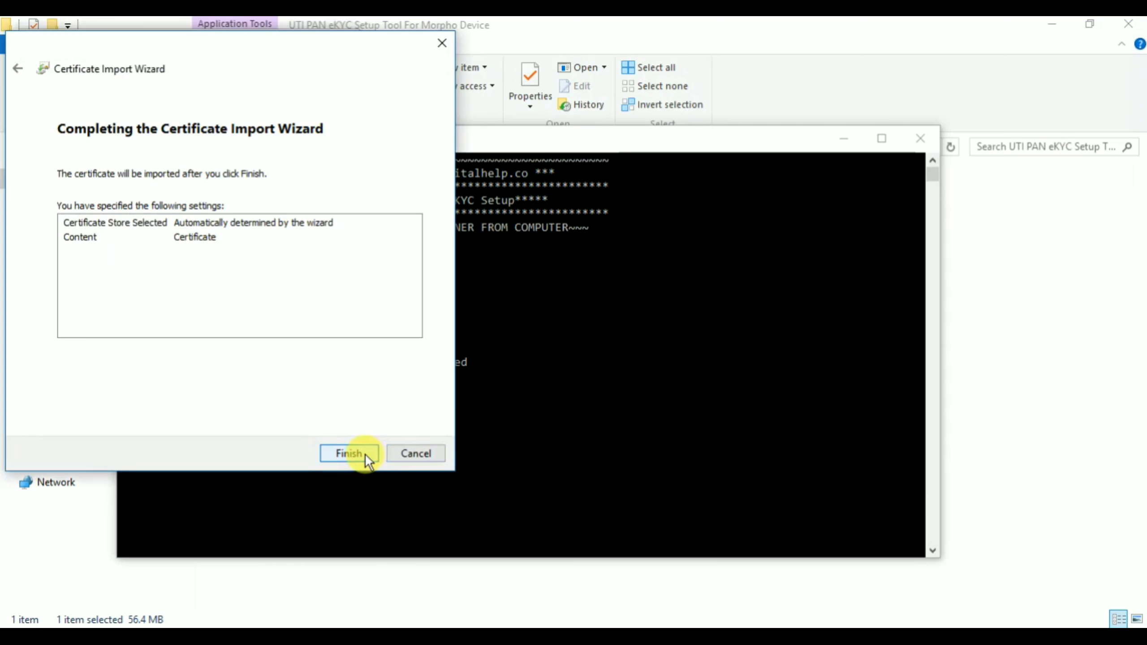
click(348, 453)
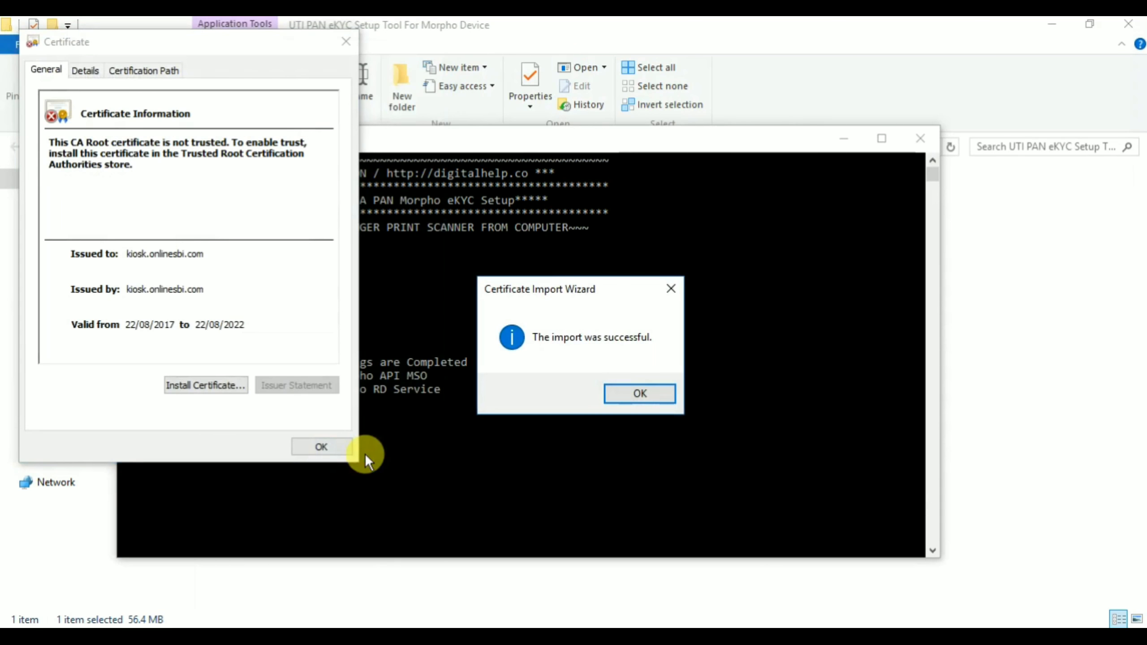
click(640, 395)
click(302, 449)
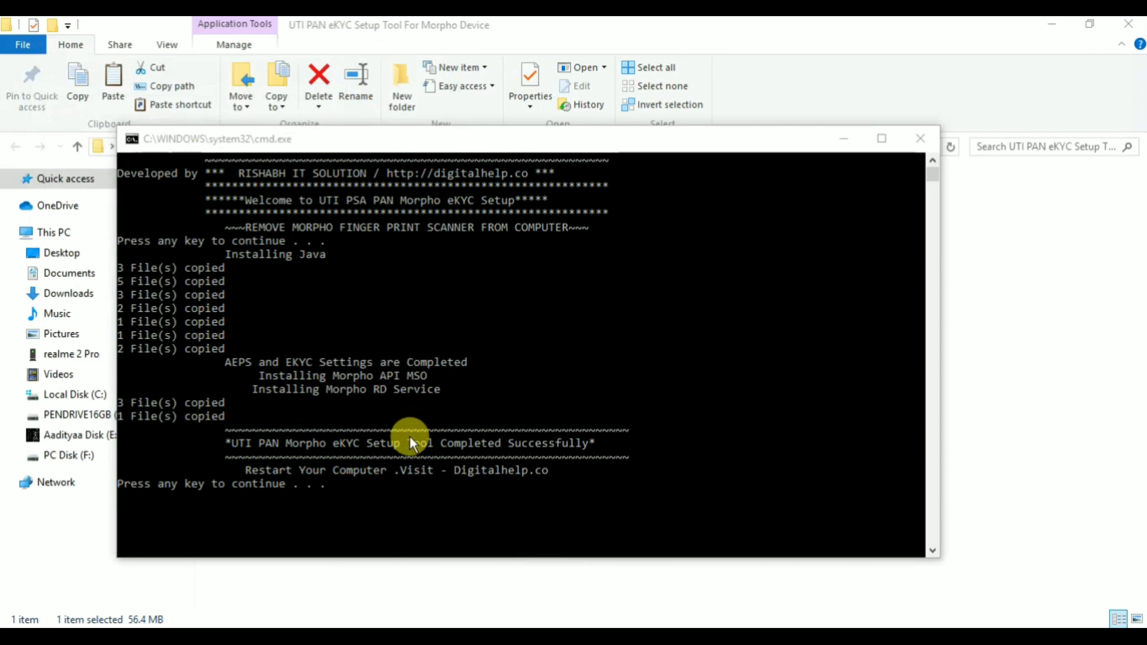
Step: Dismiss the eKYC setup console and close the UTI PSA eKYC Tools For Morpho window
click(355, 488)
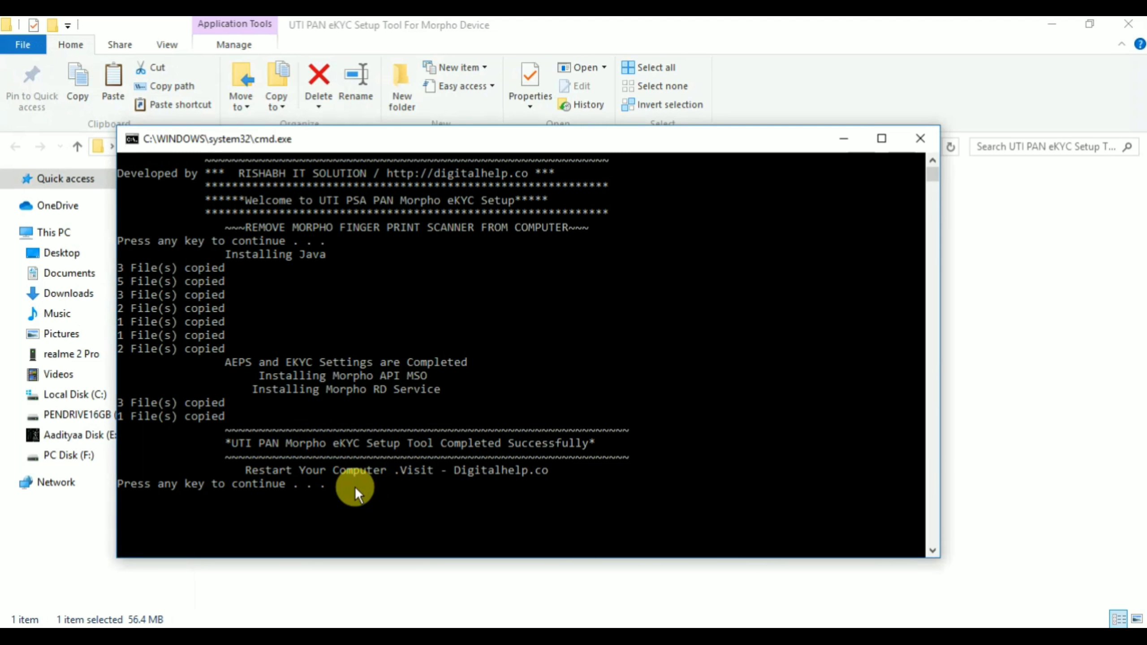
click(356, 488)
key(Return)
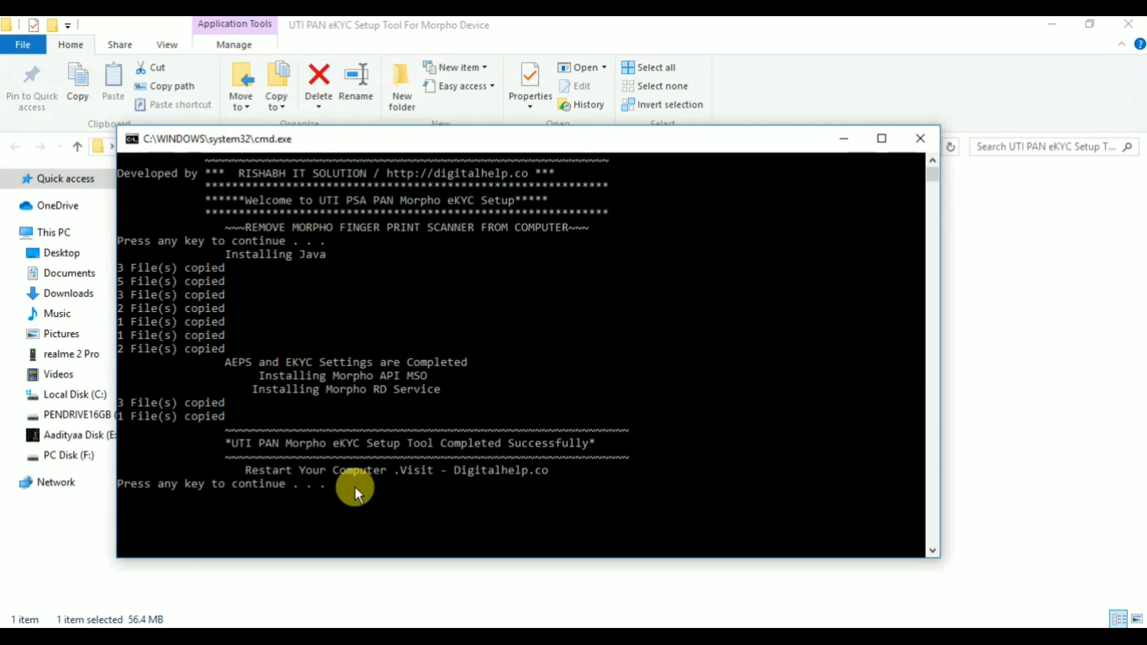
key(Return)
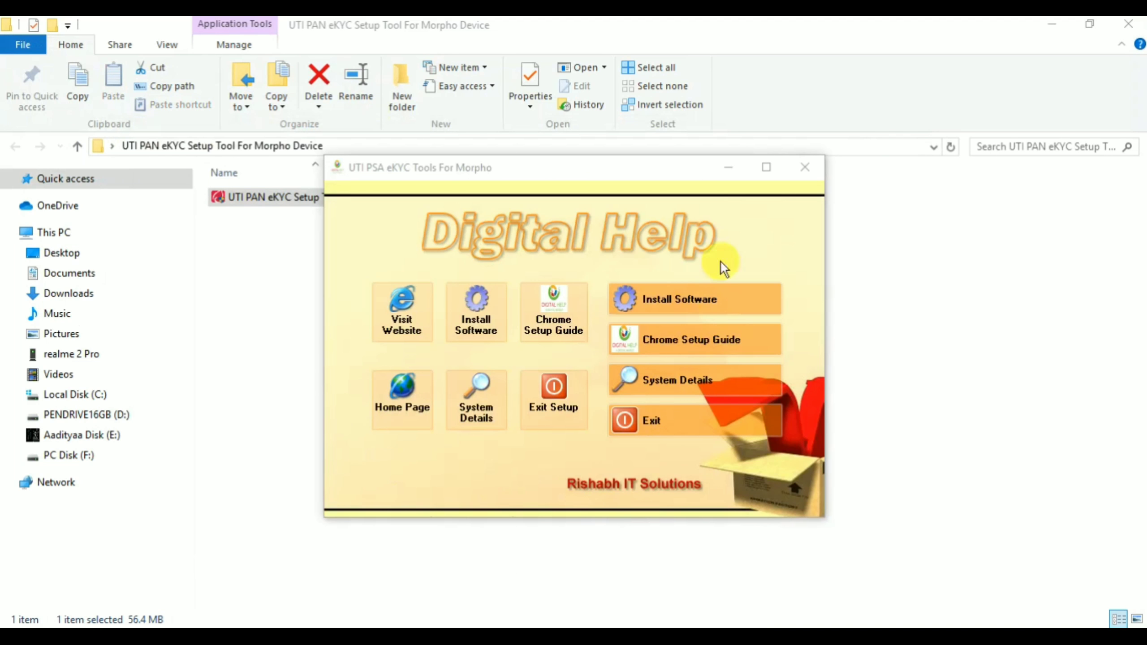
click(794, 171)
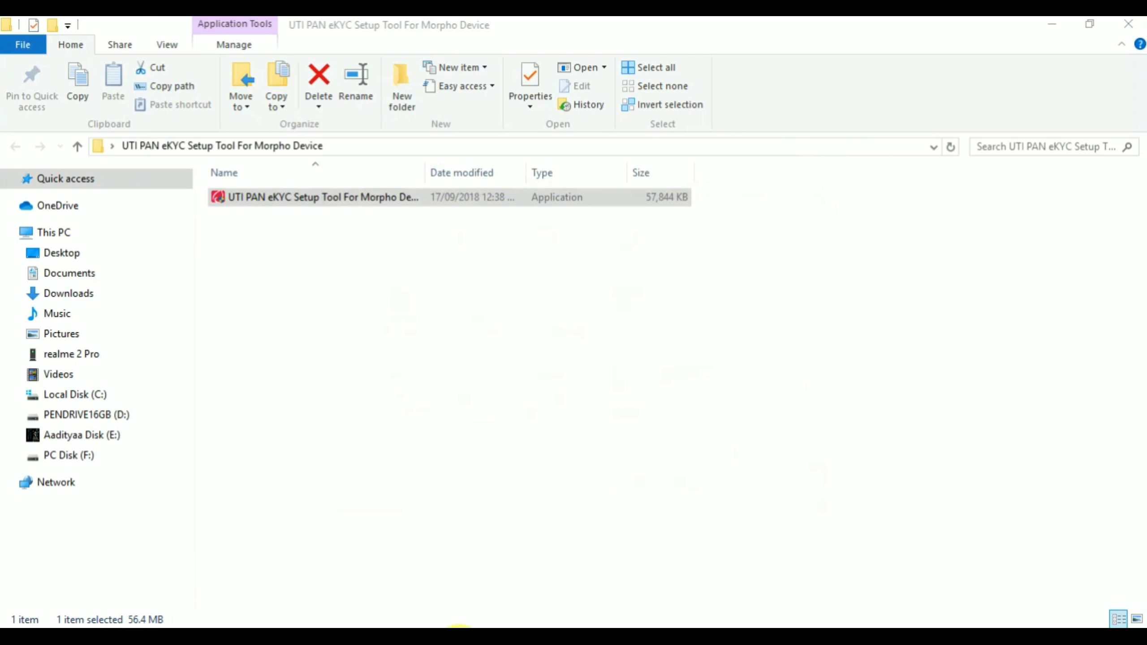
Step: Clear the open folder windows off the screen and refresh the desktop
mouse_move(458, 630)
click(552, 513)
mouse_move(595, 631)
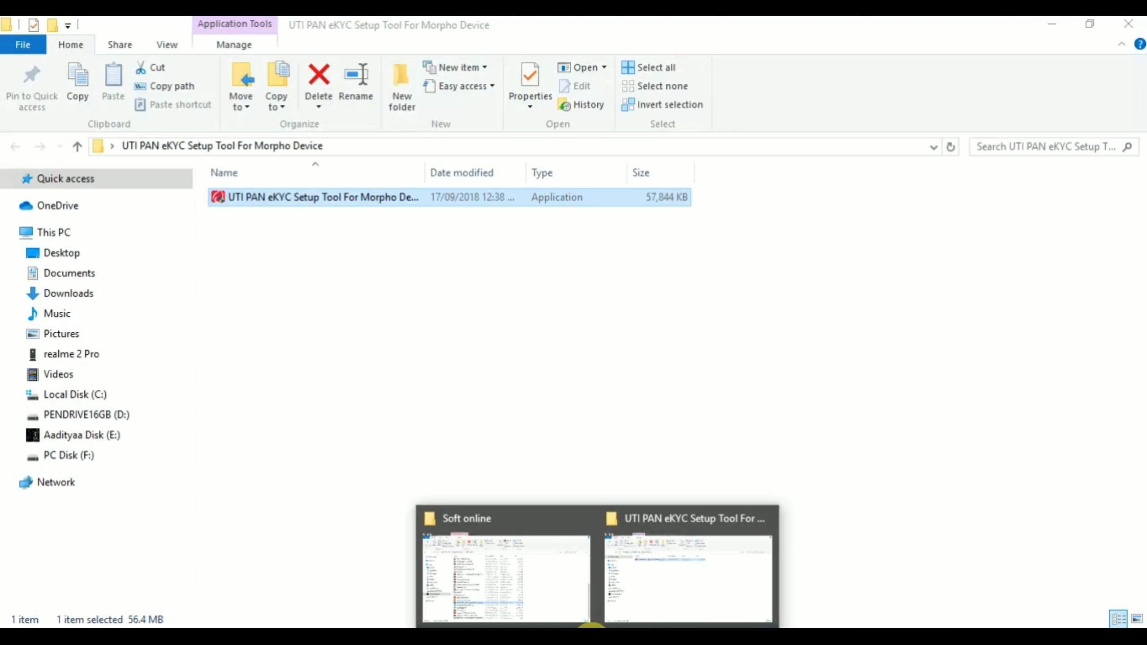
click(591, 521)
click(1051, 23)
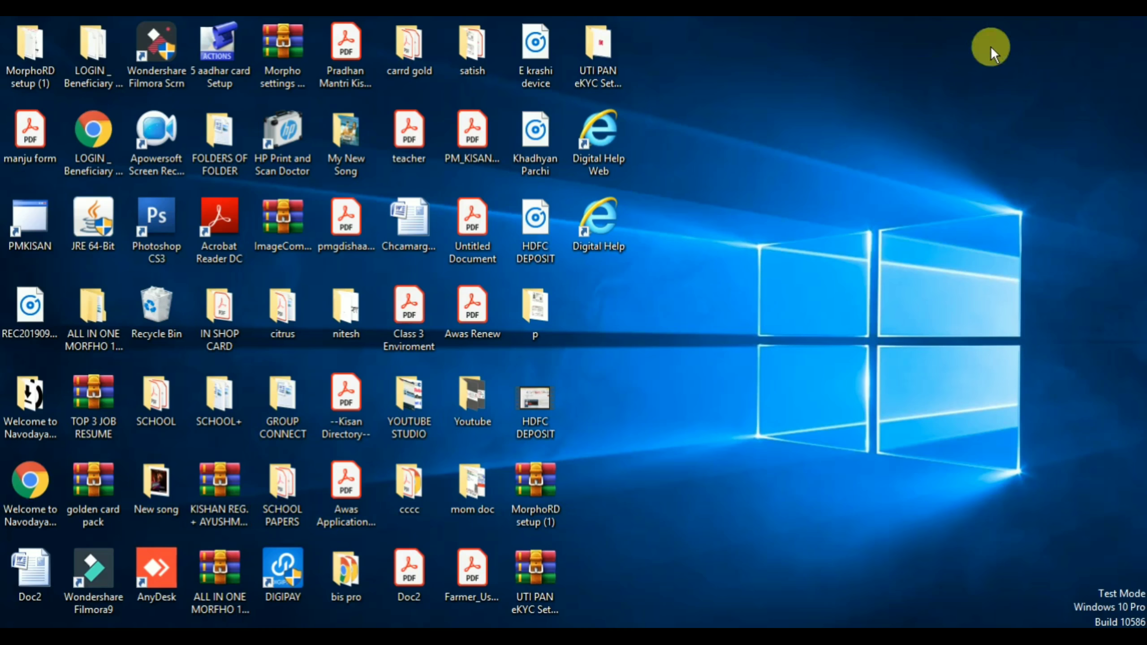
right_click(986, 48)
click(960, 97)
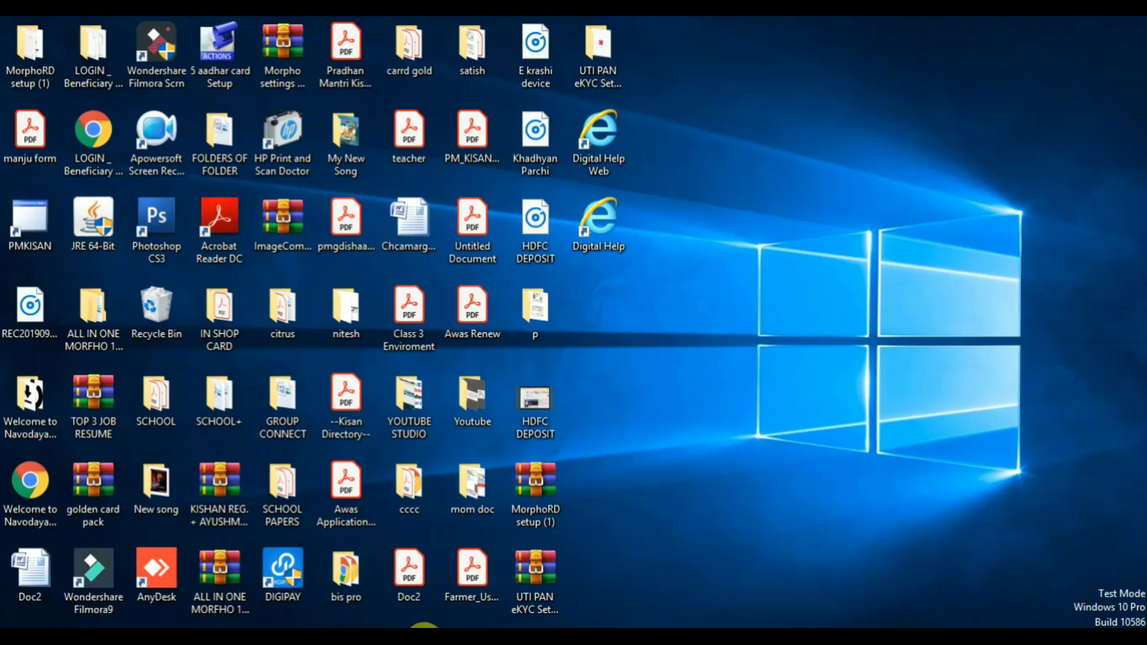
Step: Switch to Chrome and open pmjay.csccloud.in in a new tab
click(405, 629)
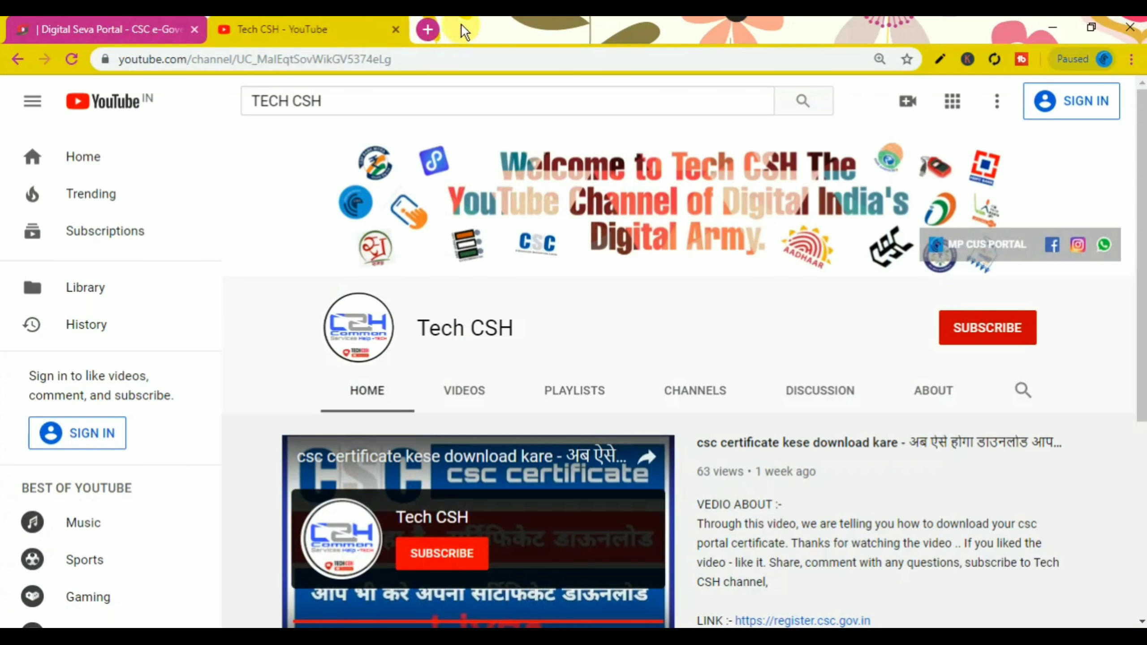
click(436, 29)
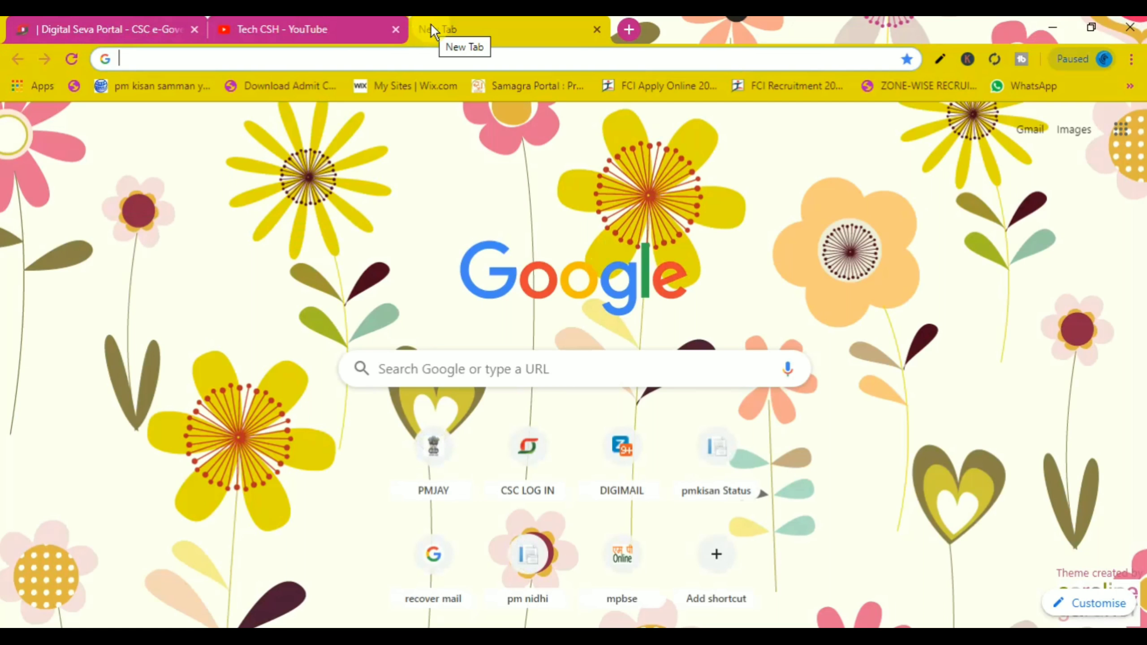
text(p)
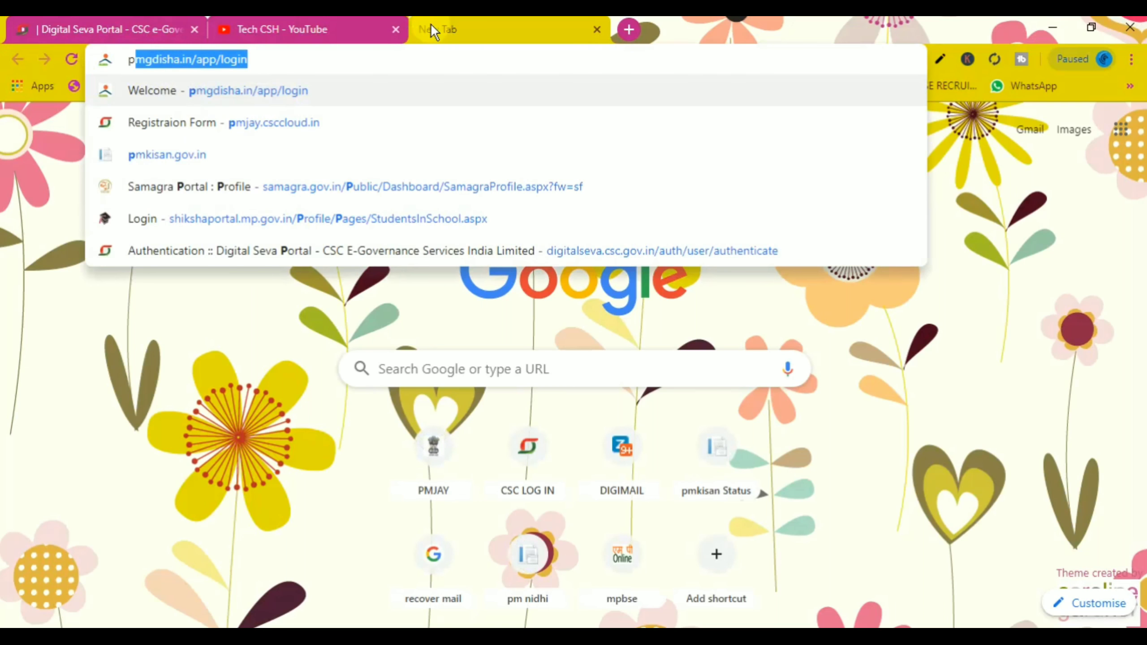
text(mj)
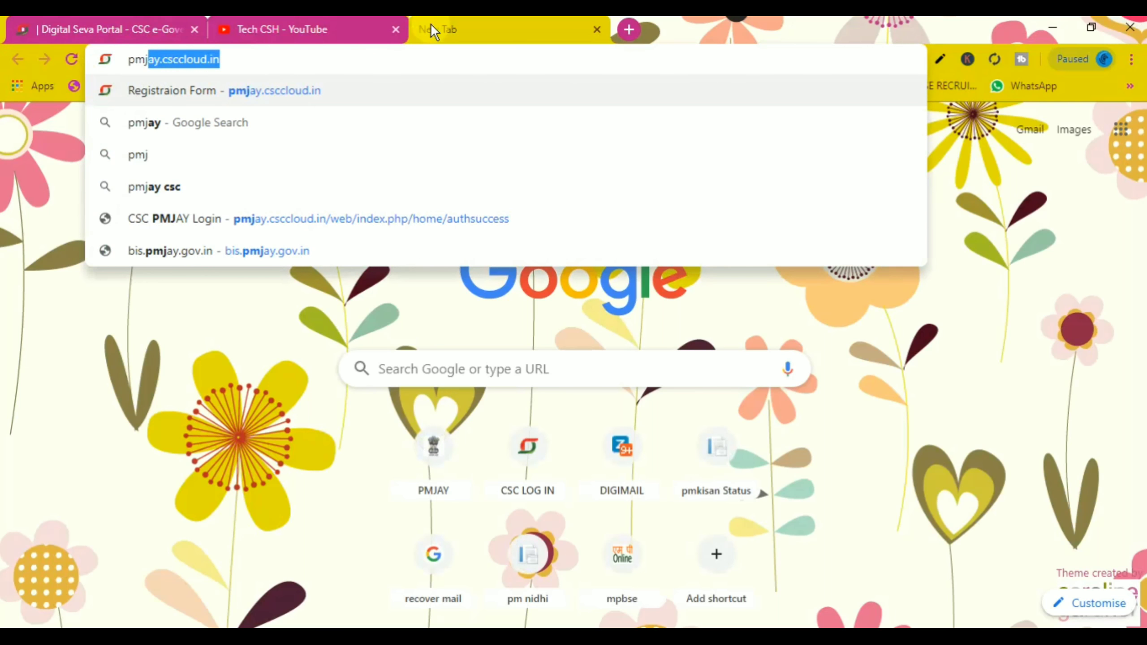
key(Return)
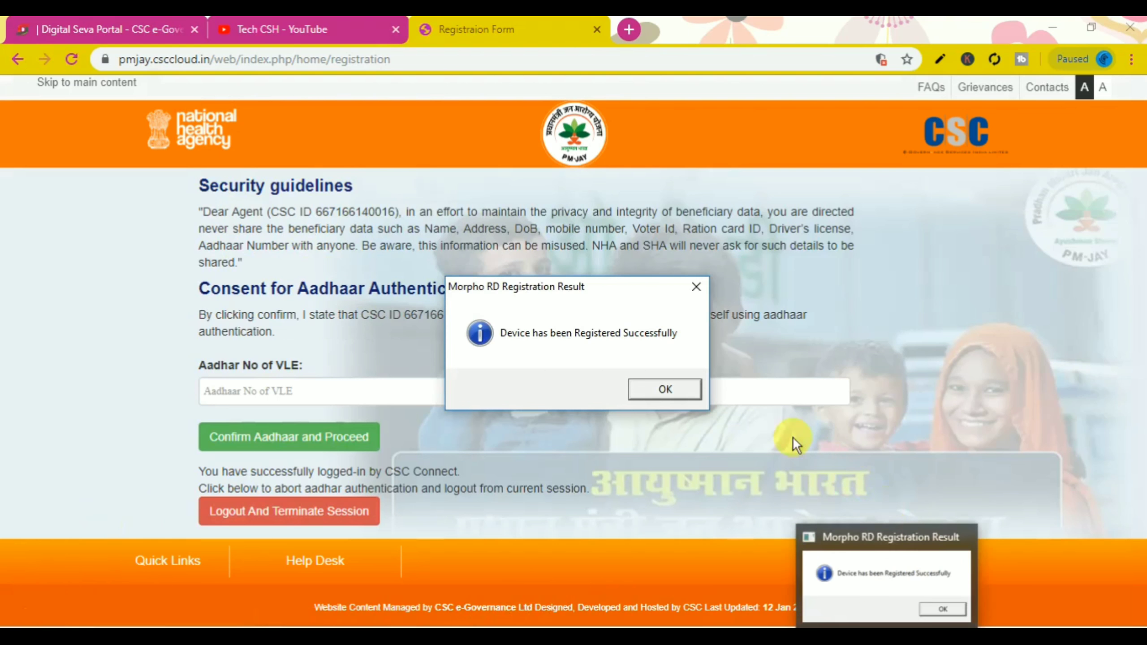
Step: Dismiss the Morpho RD registration message and authenticate the VLE with the Aadhaar number, consent and a fingerprint capture
click(670, 390)
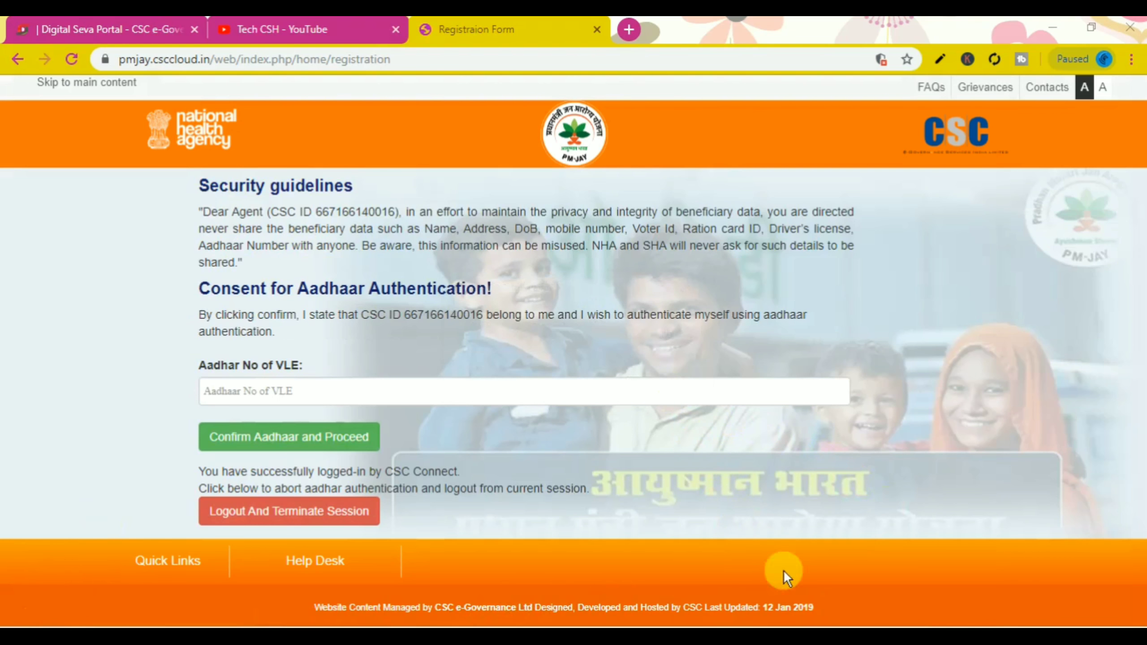
click(326, 378)
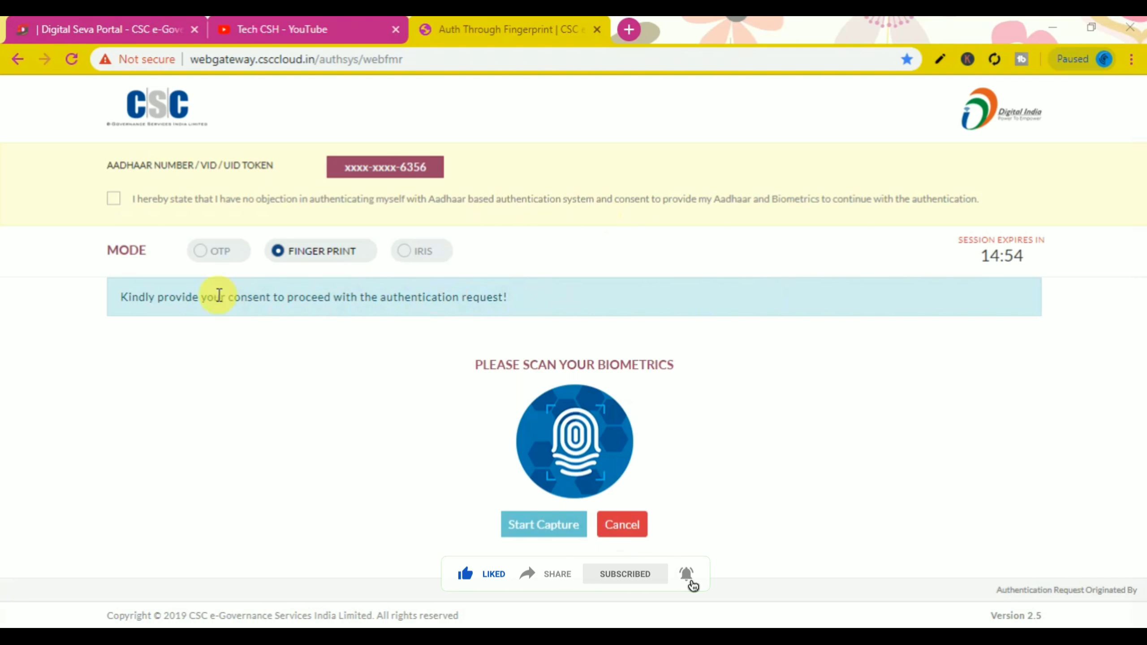
click(417, 199)
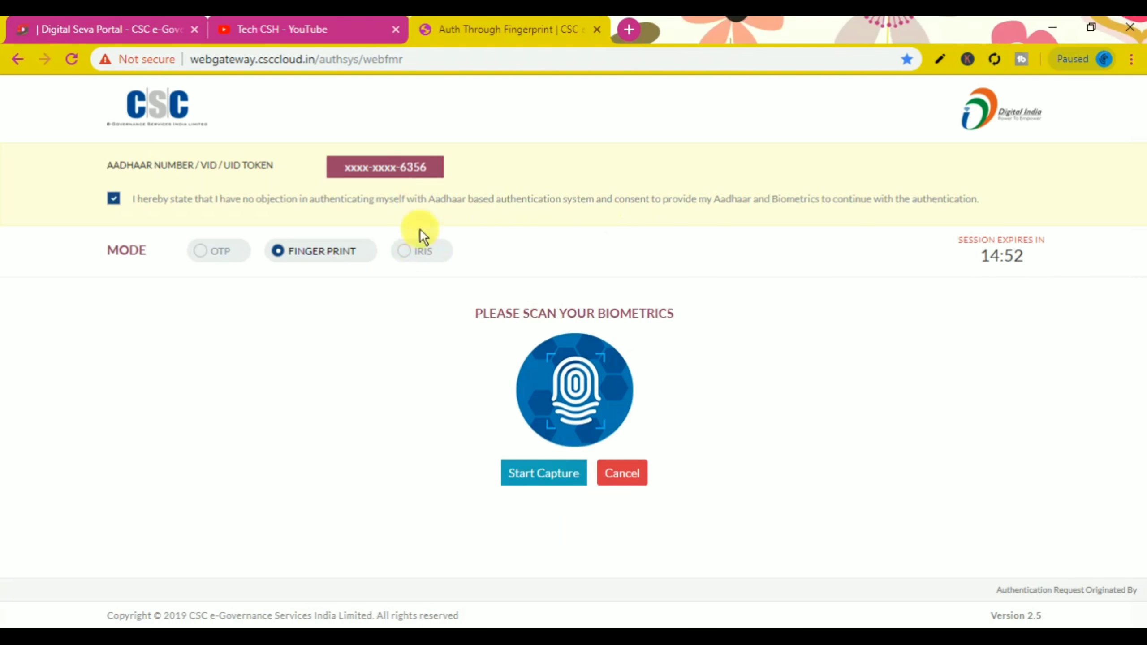
click(544, 462)
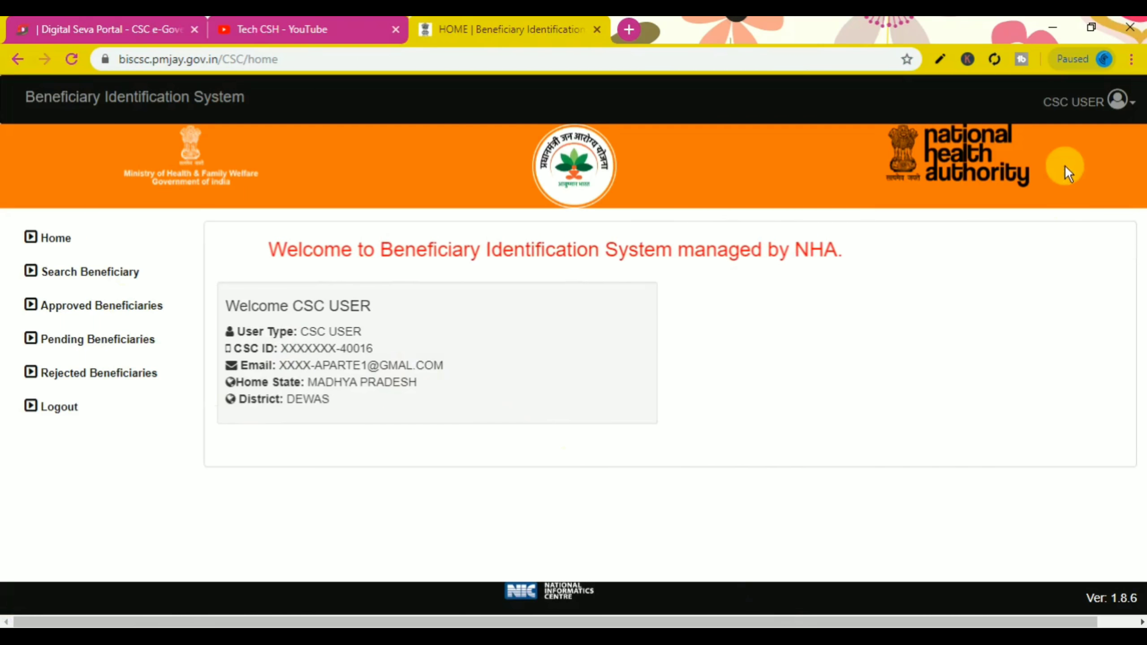
click(627, 30)
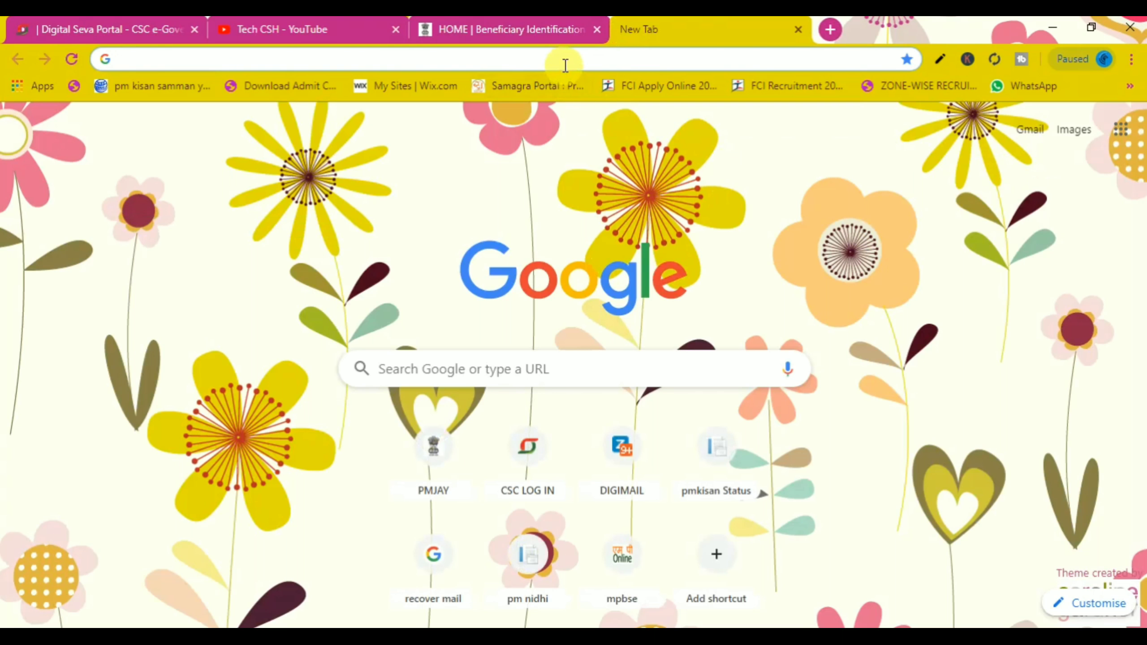
text(fl)
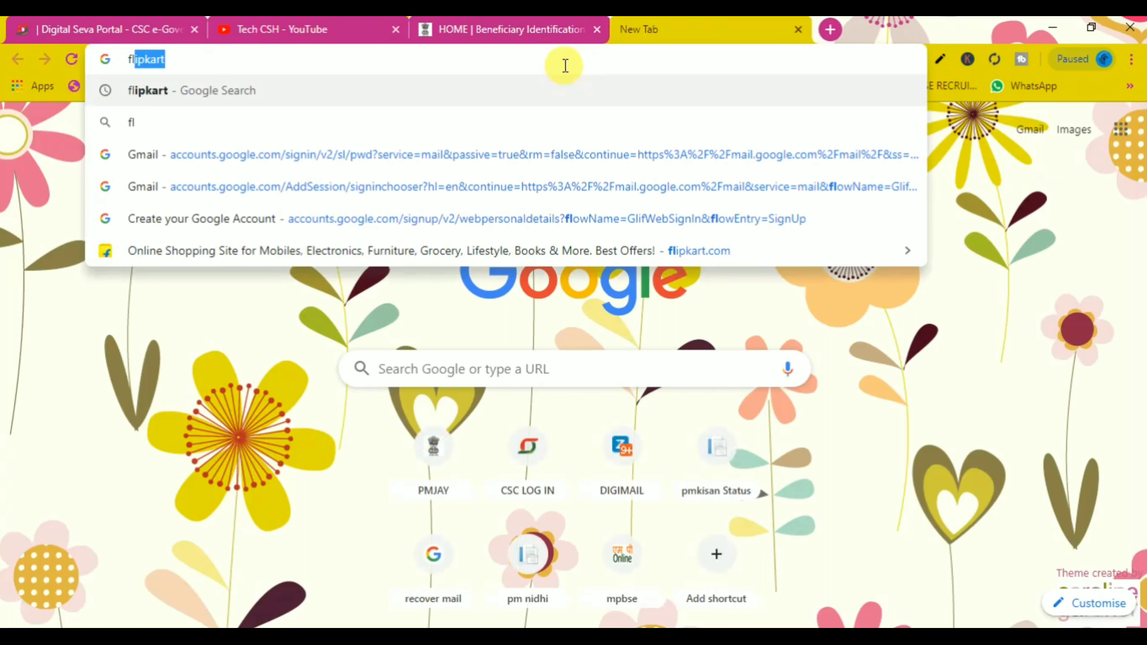
key(BackSpace)
key(BackSpace)
key(BackSpace)
text(s)
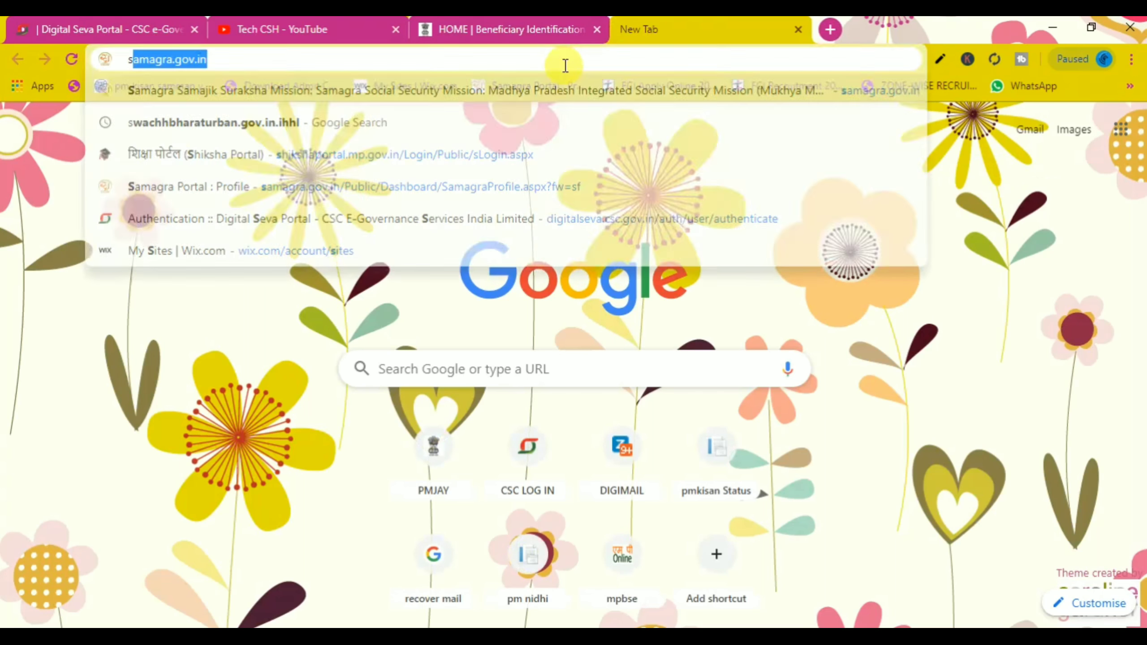
text(e)
key(BackSpace)
key(BackSpace)
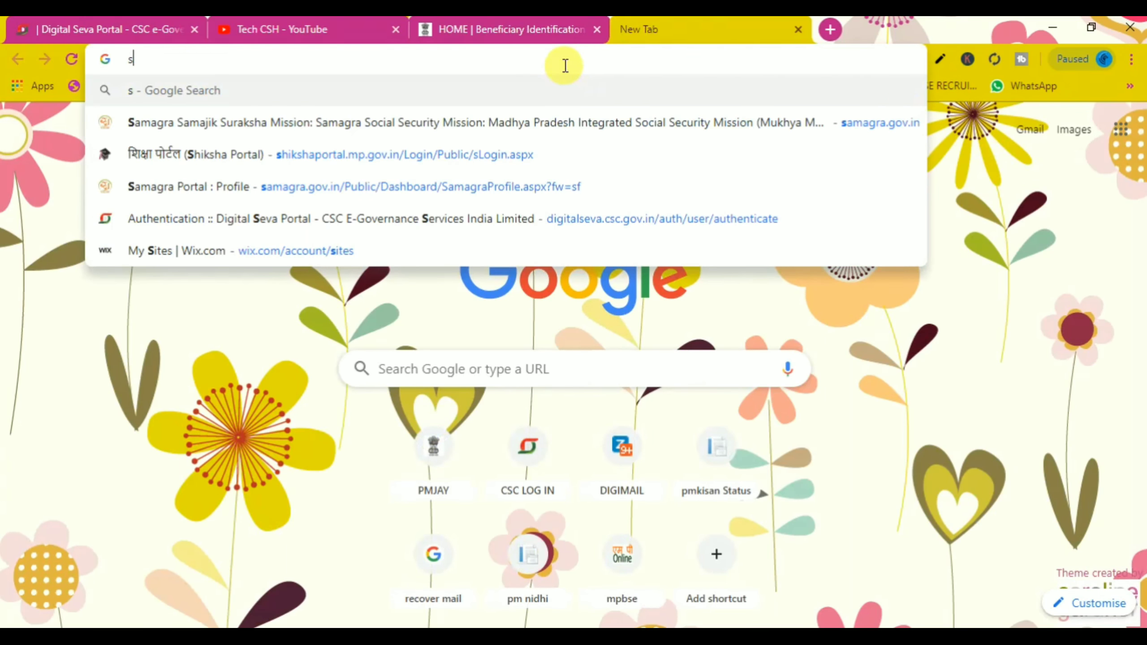
click(797, 28)
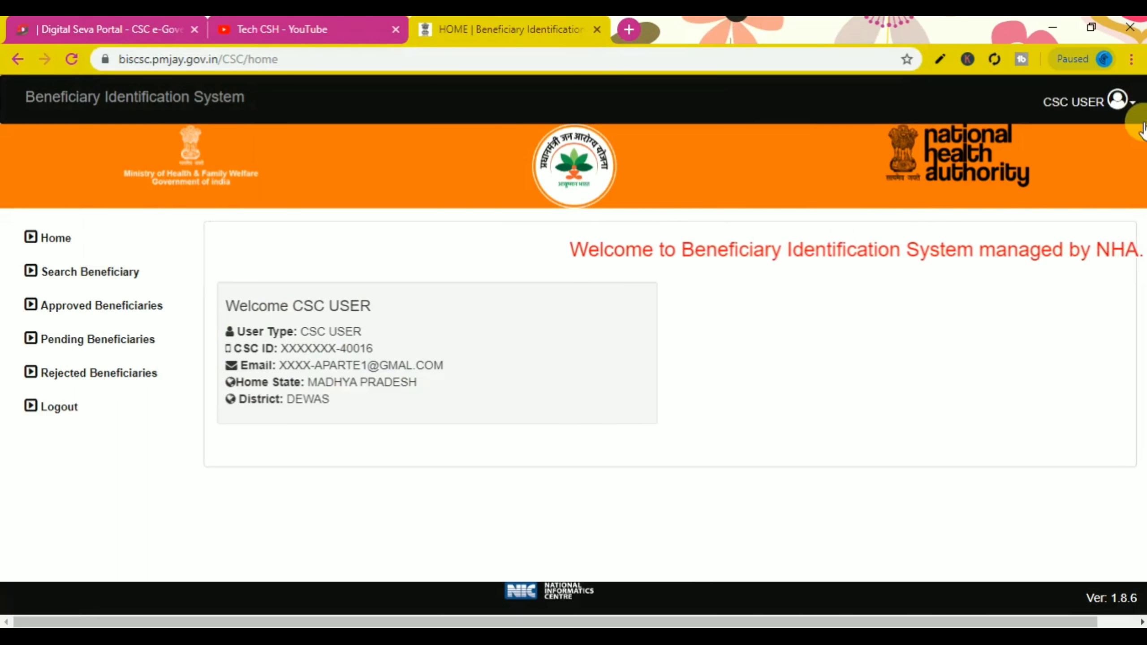
Step: Open the browser settings in a new tab and change its address to chrome://flags to load the experiments page
click(1131, 59)
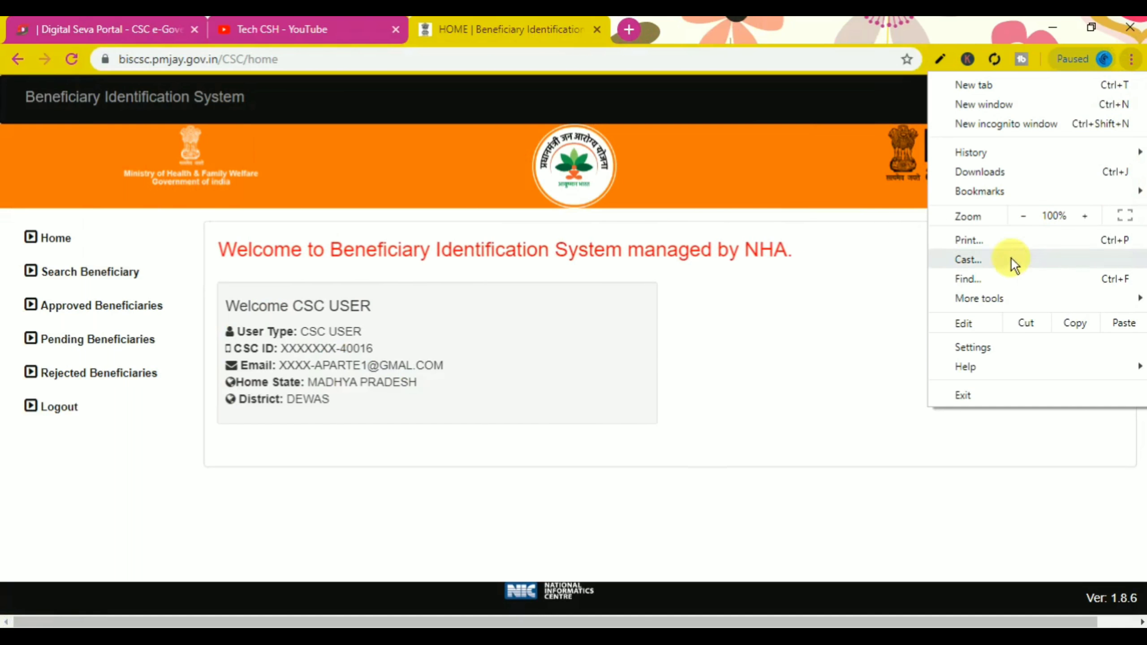
click(987, 346)
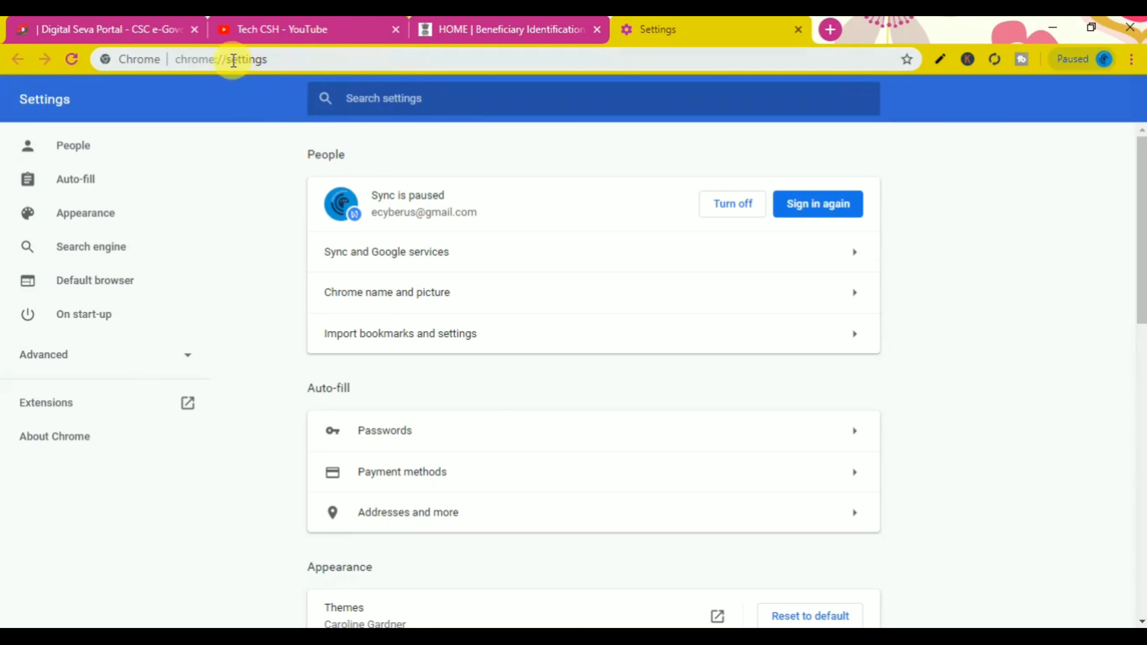
drag(230, 59, 279, 58)
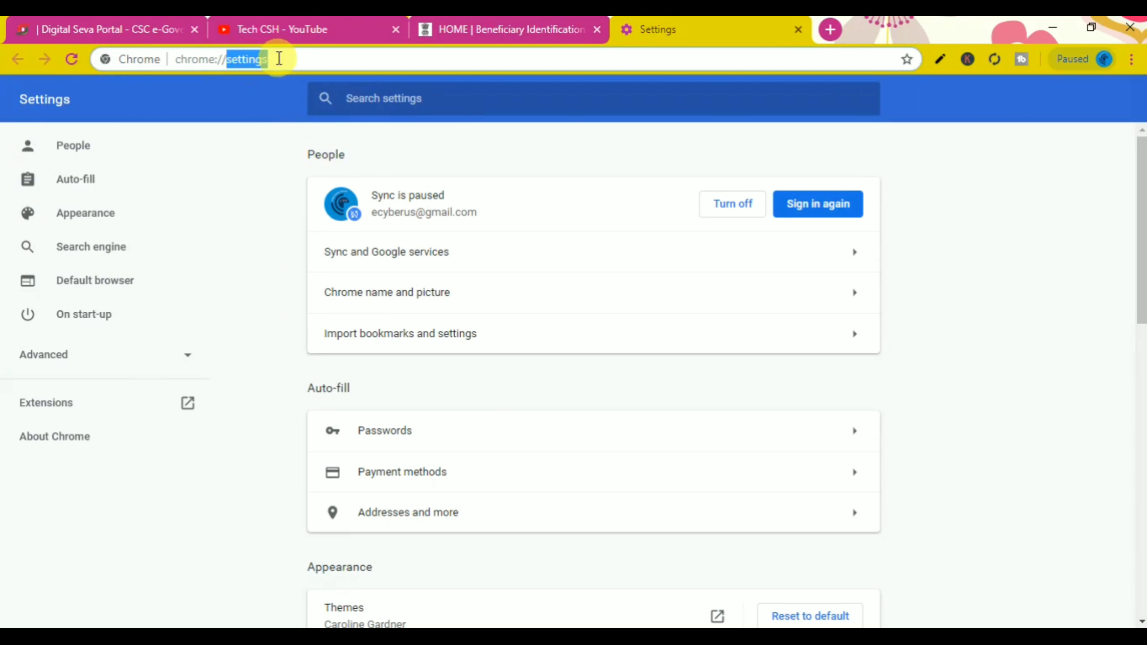
key(BackSpace)
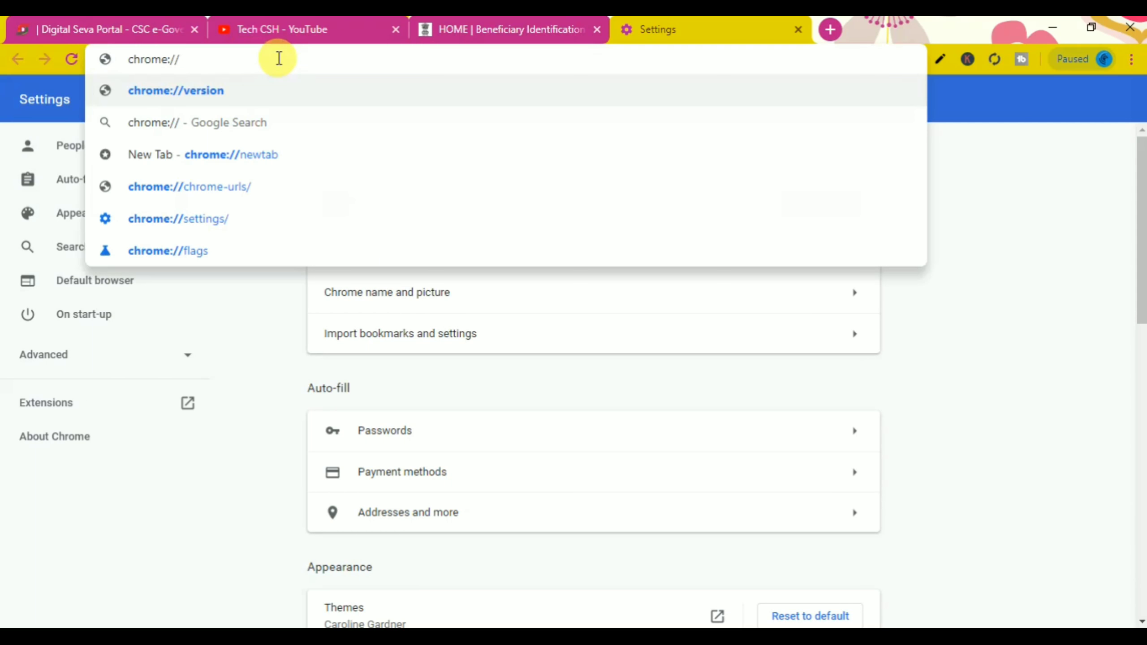
text(f)
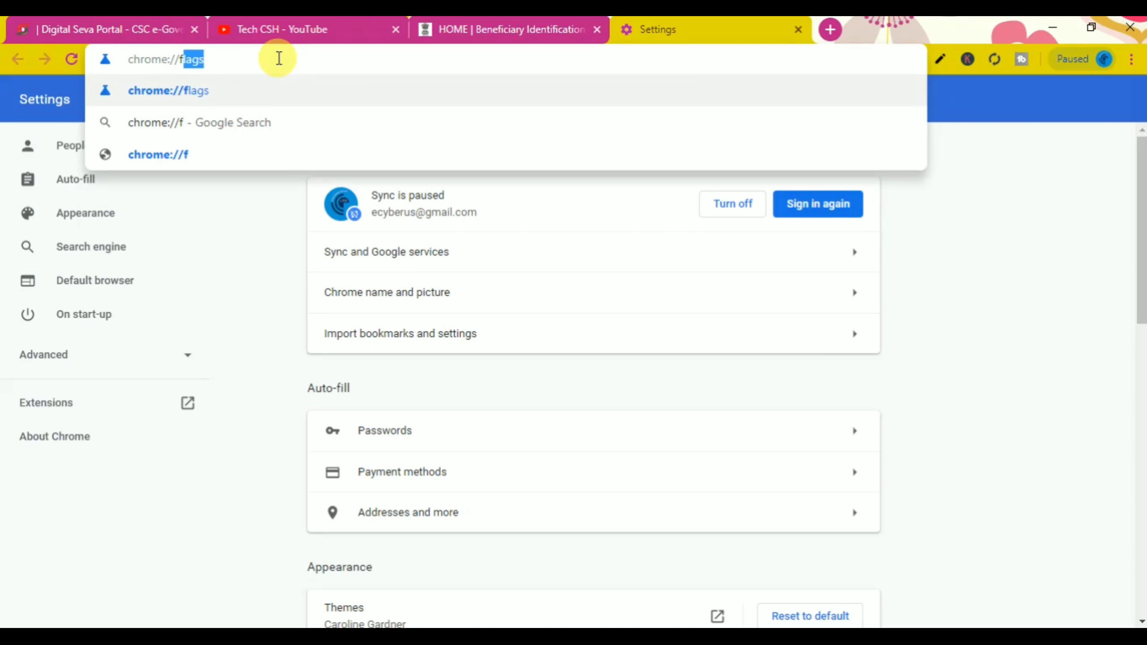
text(lags)
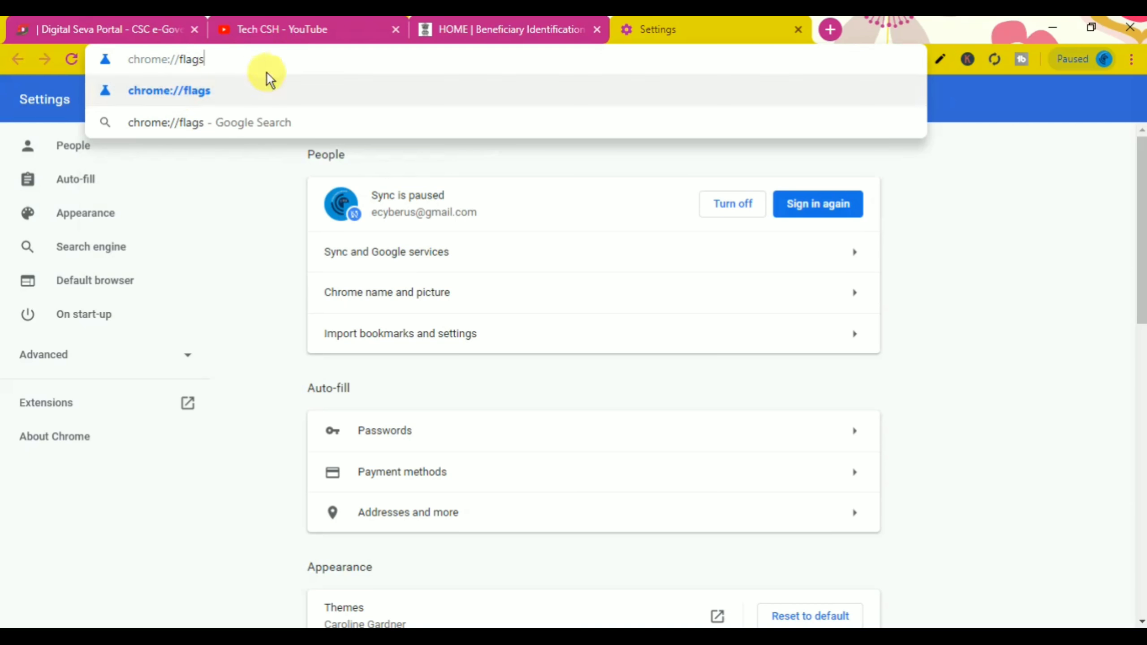
click(312, 91)
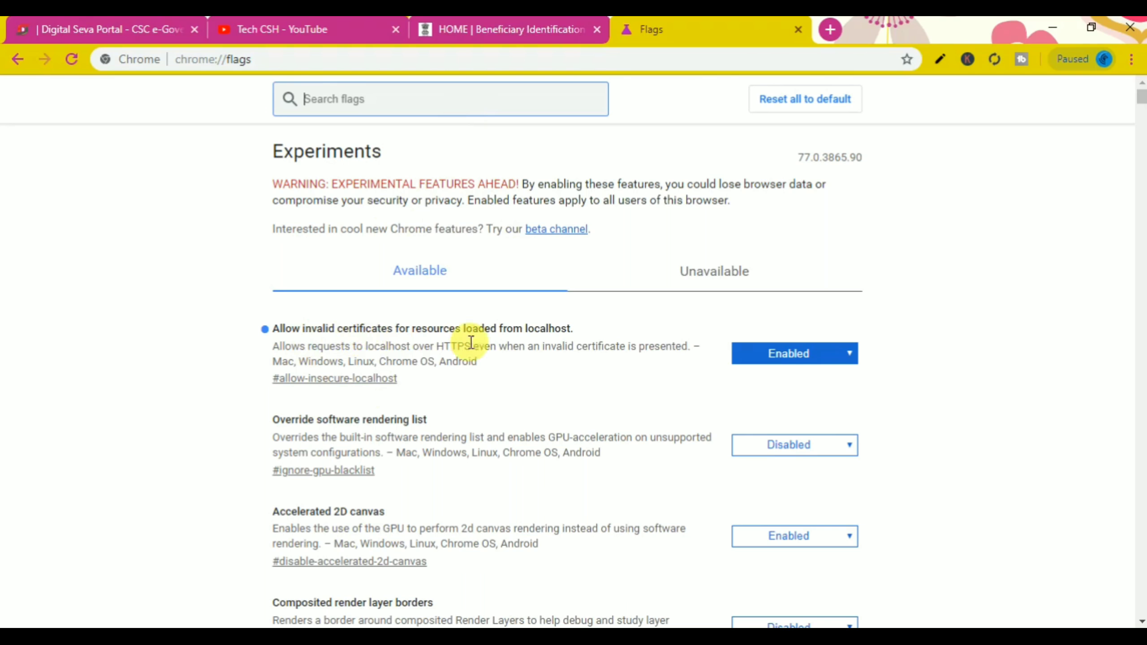
Step: Examine the "Allow invalid certificates for resources loaded from localhost" flag and its setting
drag(571, 328, 401, 315)
click(267, 319)
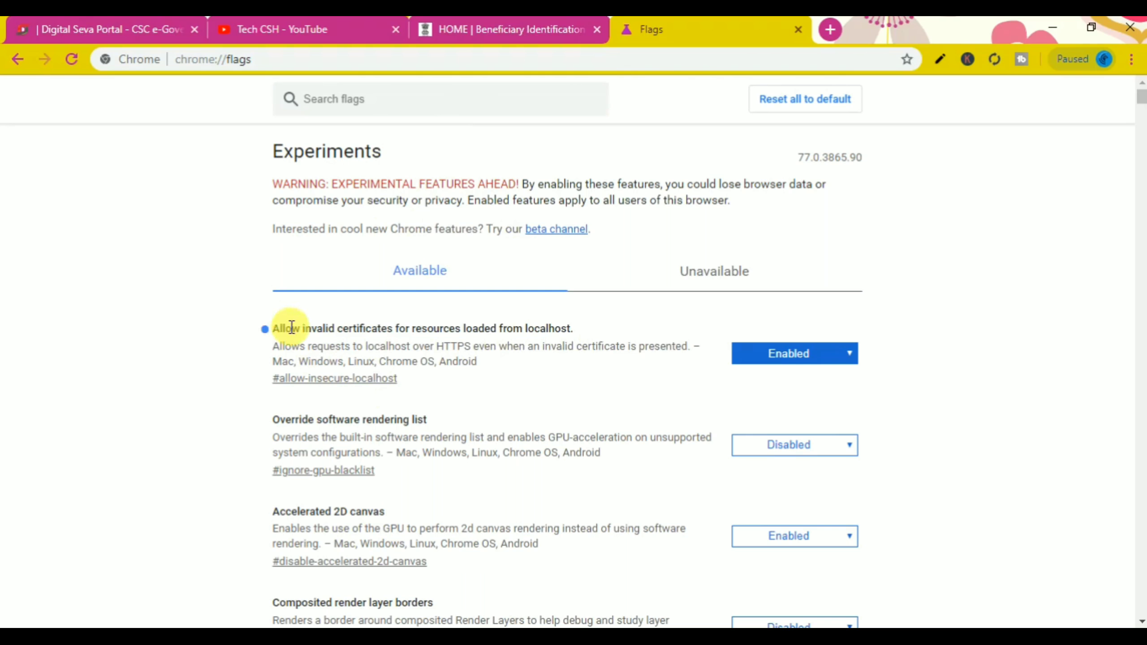
drag(574, 326, 270, 330)
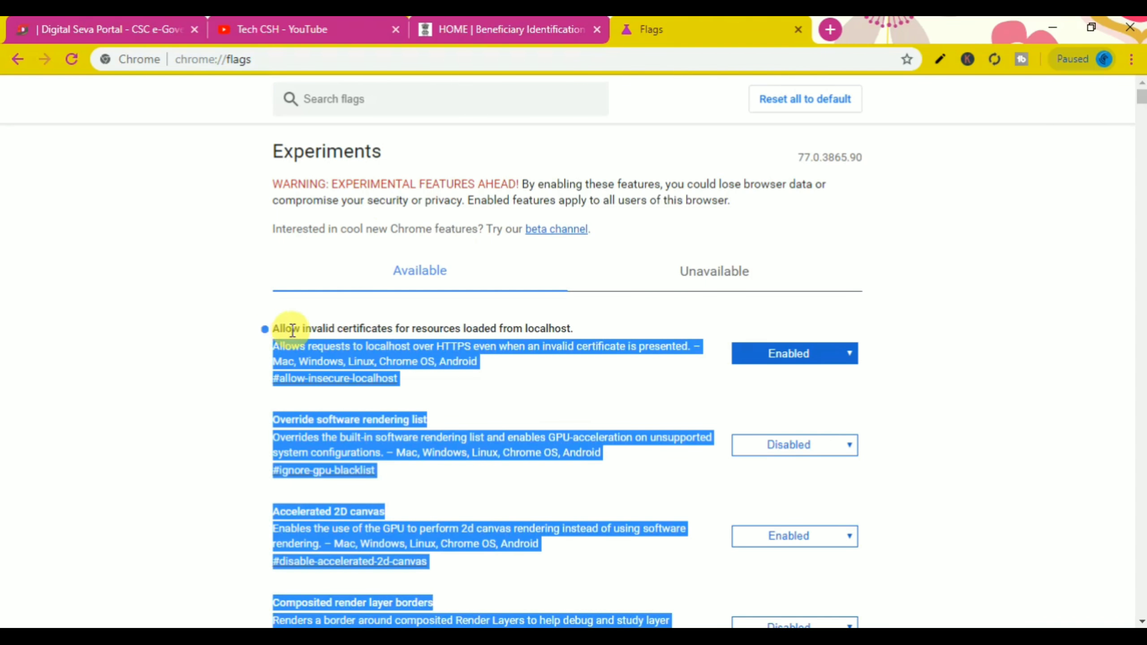
click(286, 328)
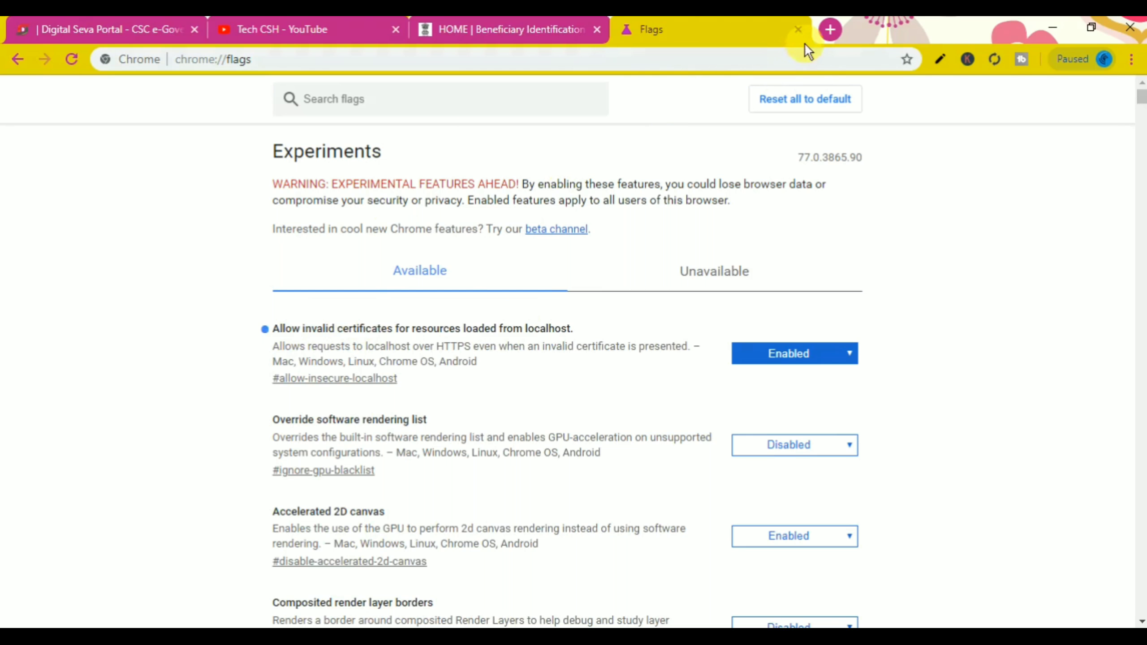
click(1132, 59)
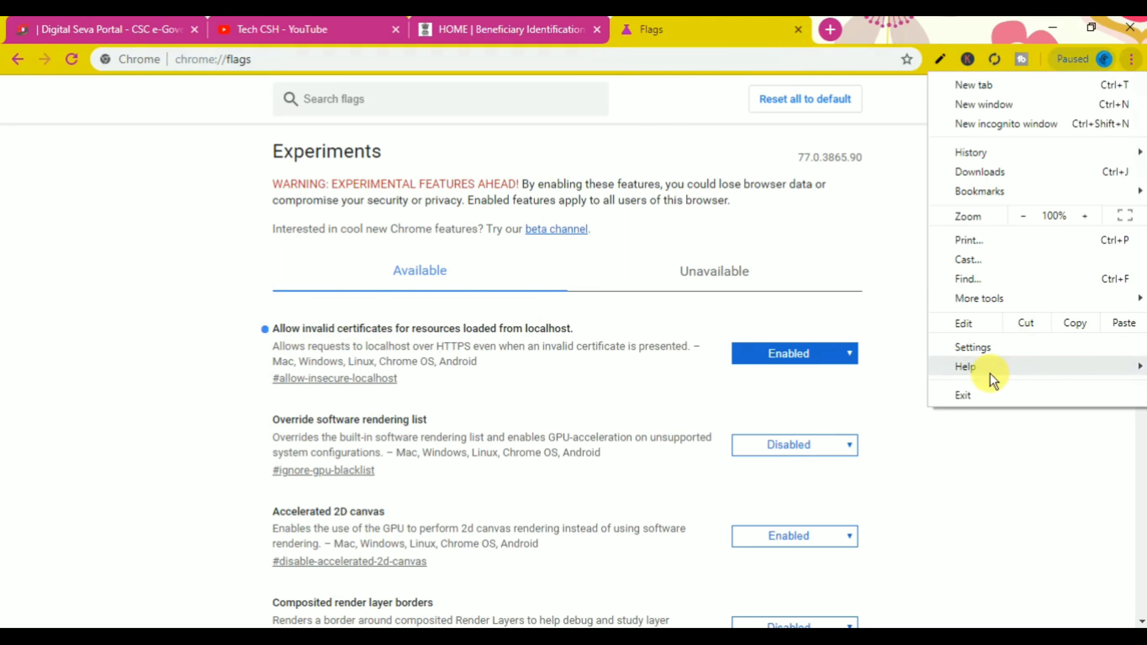
click(278, 66)
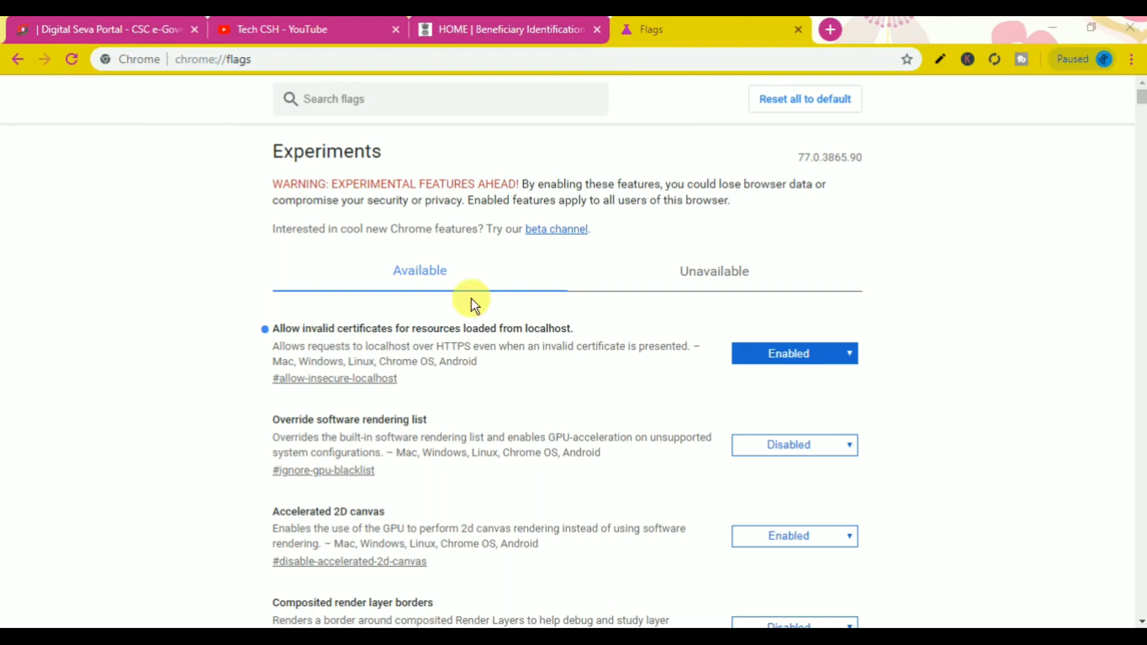
click(408, 103)
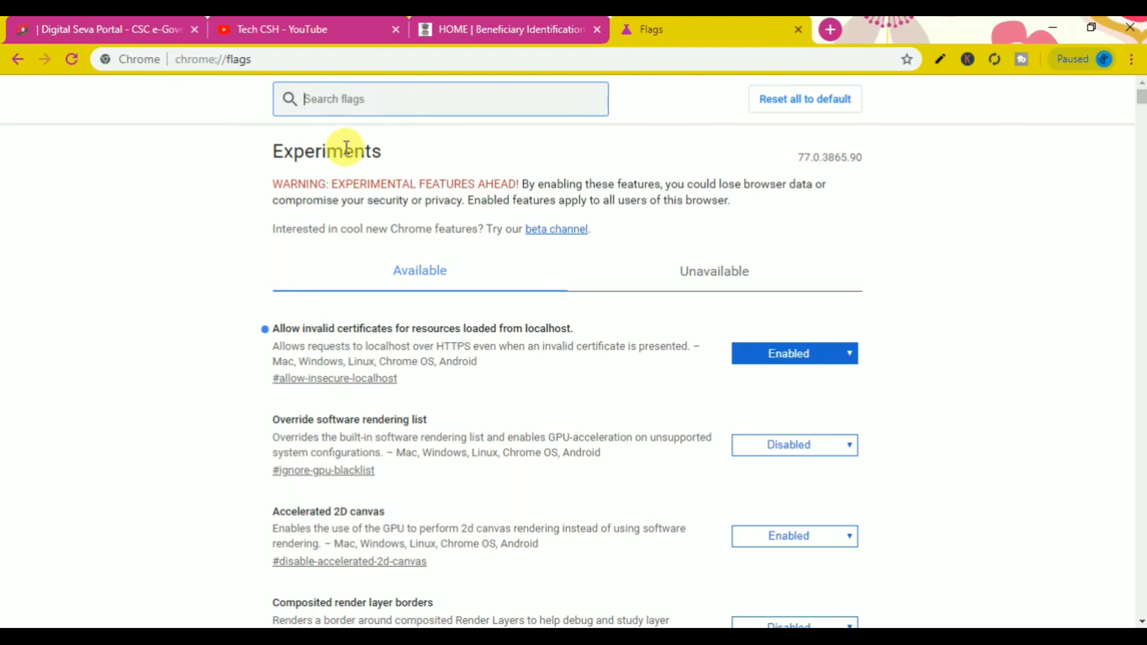